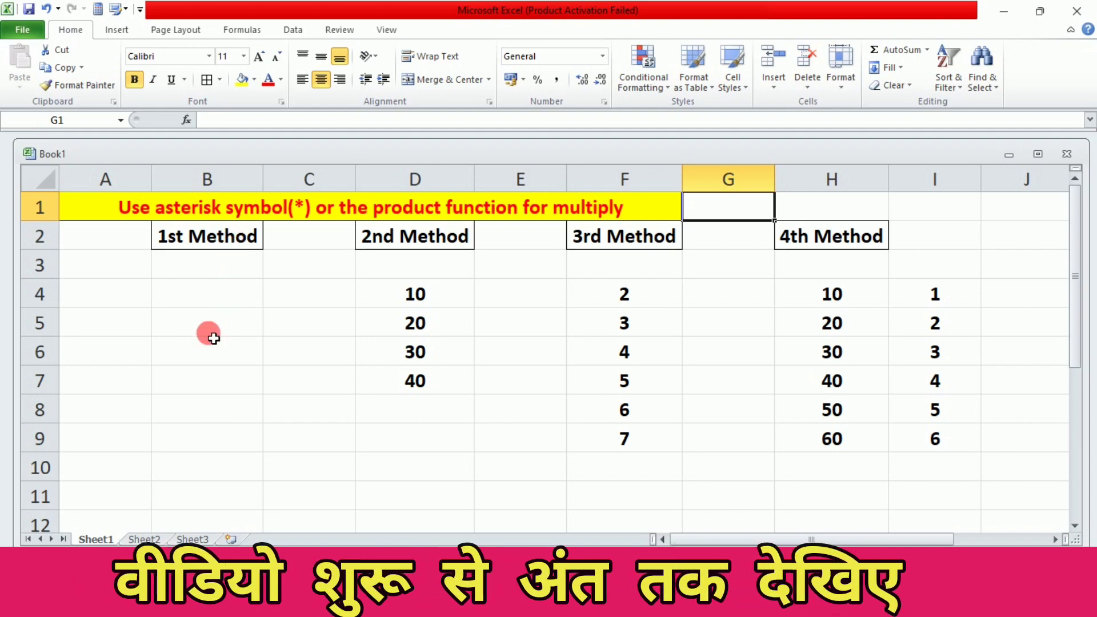
- Enter the formula =10*10 in cell B5 under 1st Method, giving 100
left_click(197, 313)
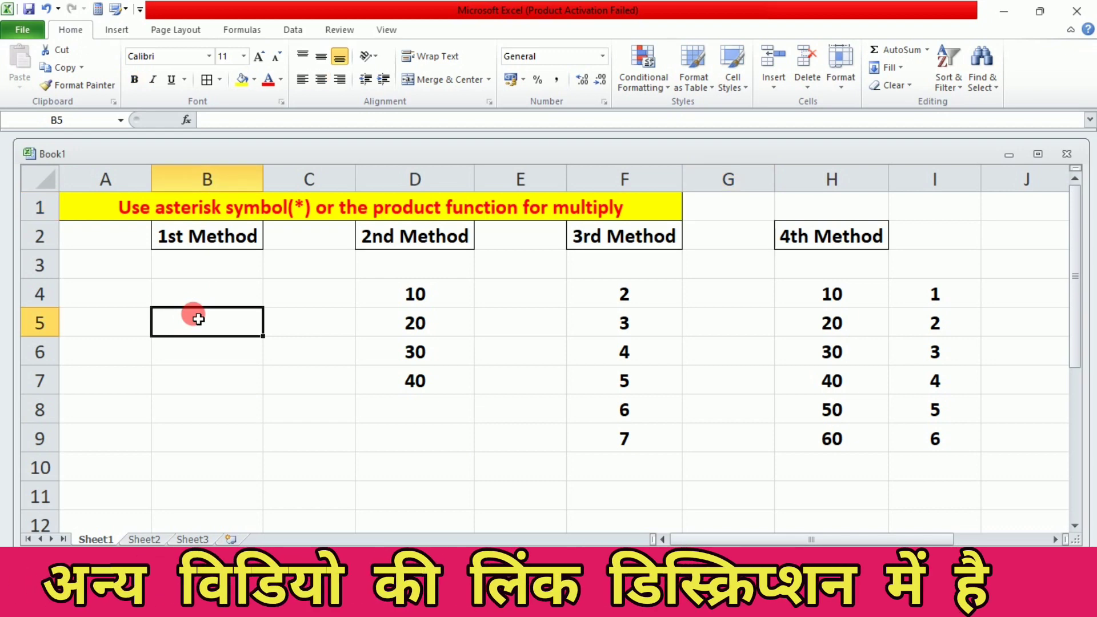
type("=")
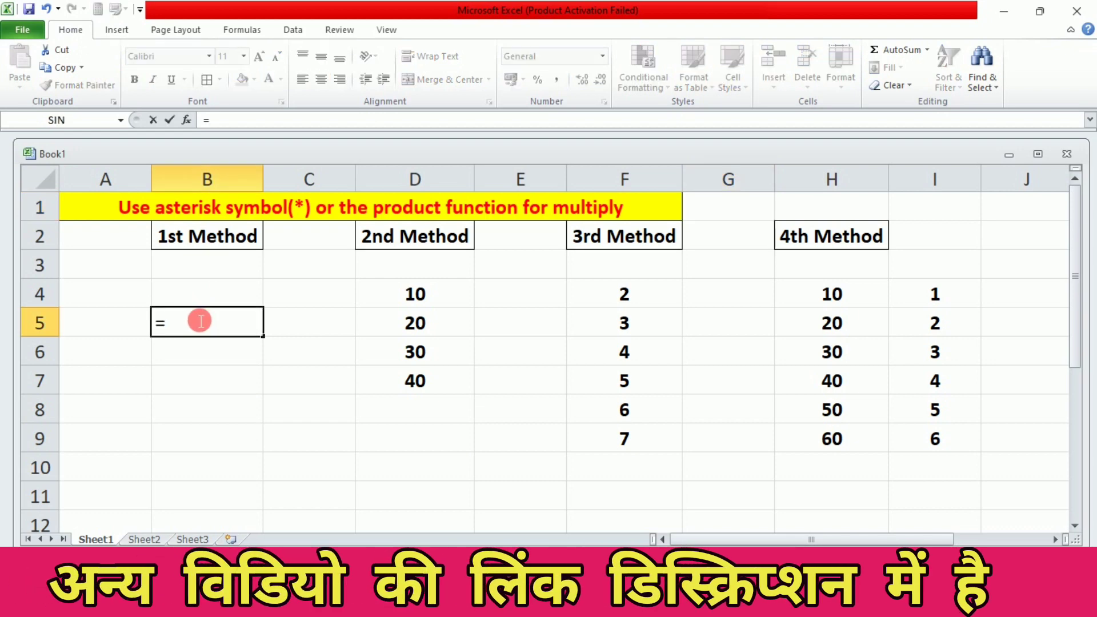
type("10")
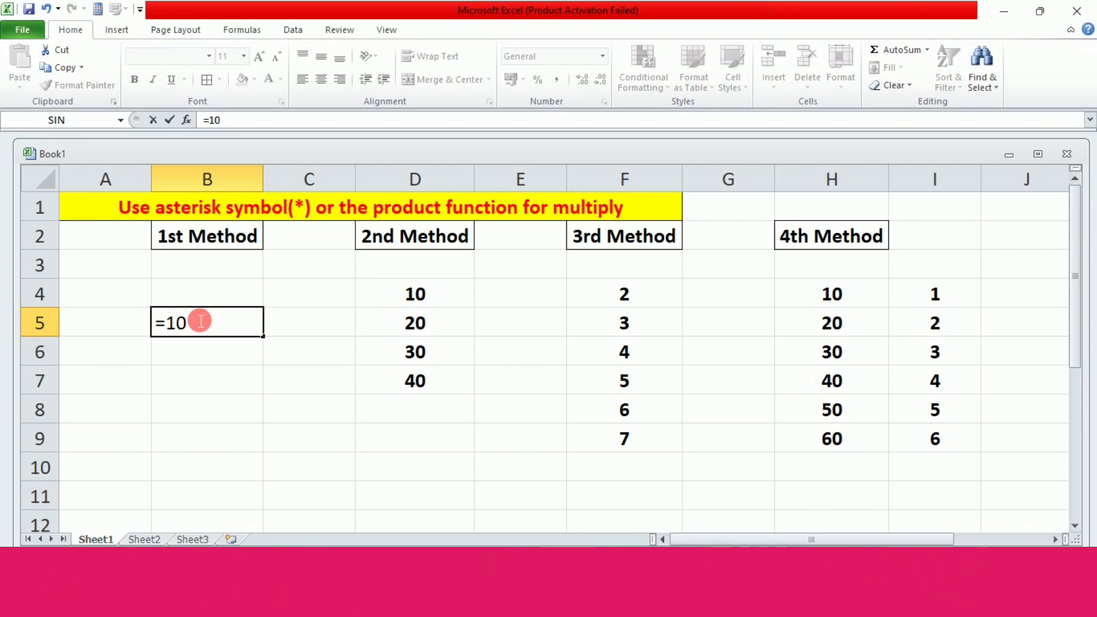
type("8")
key("BackSpace")
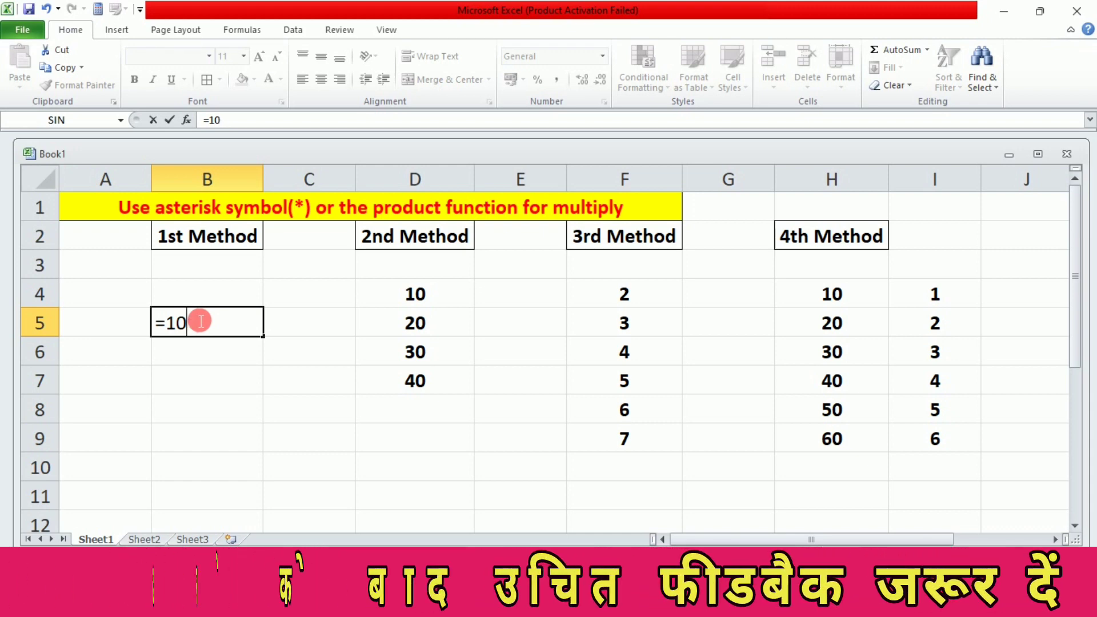
type("*")
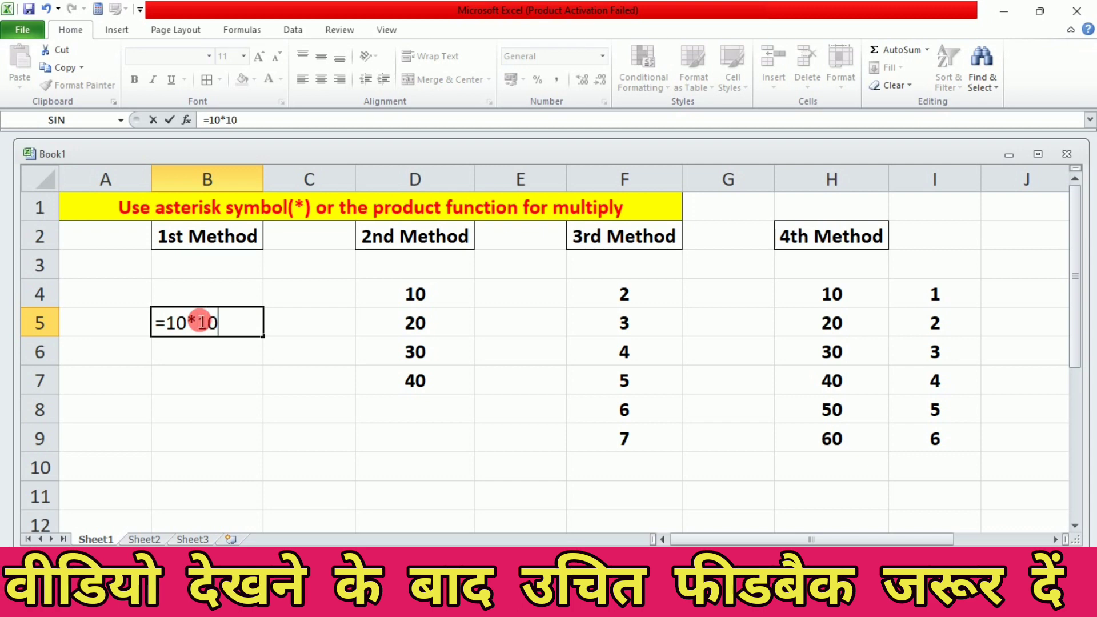
key("Return")
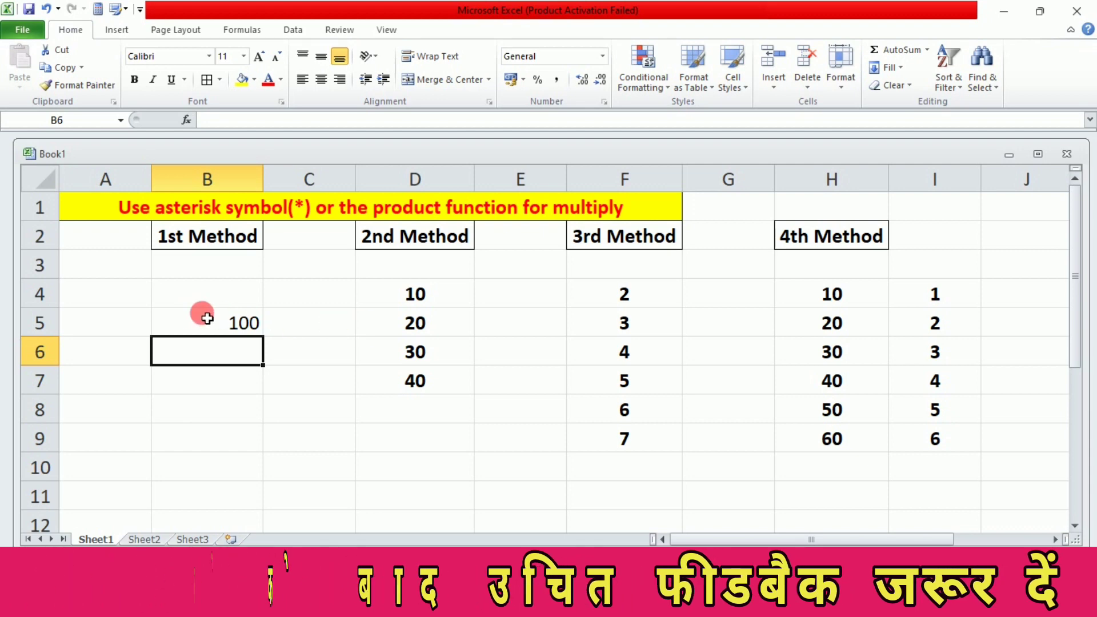
- Type 10*50 into cell B7 without an equals sign, leaving it as uncalculated text
left_click(225, 389)
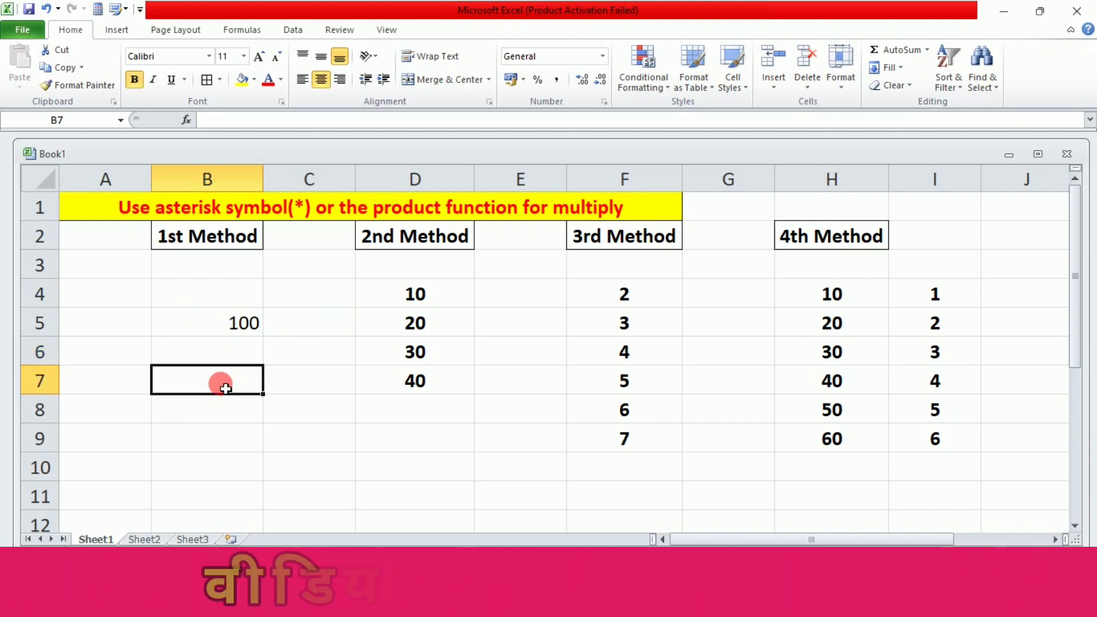
type("10*")
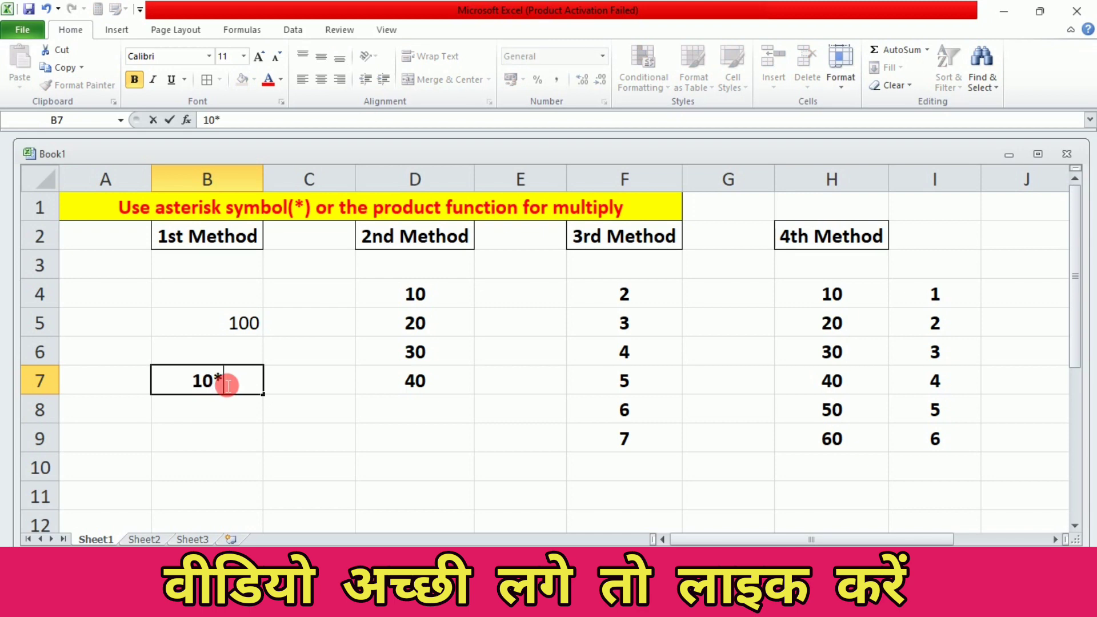
type("50")
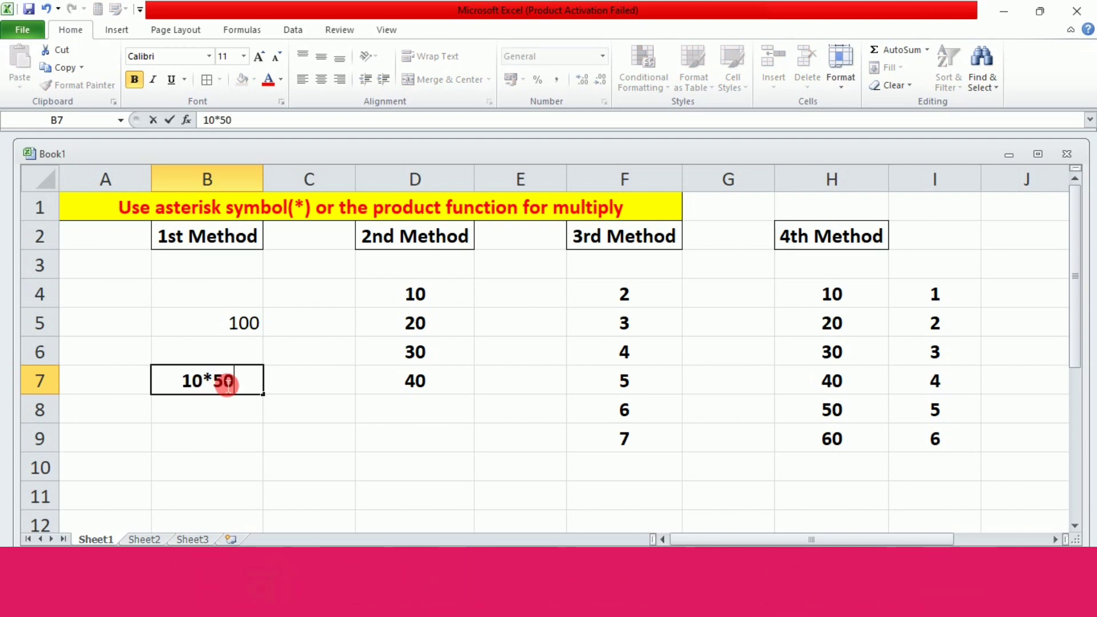
key("Return")
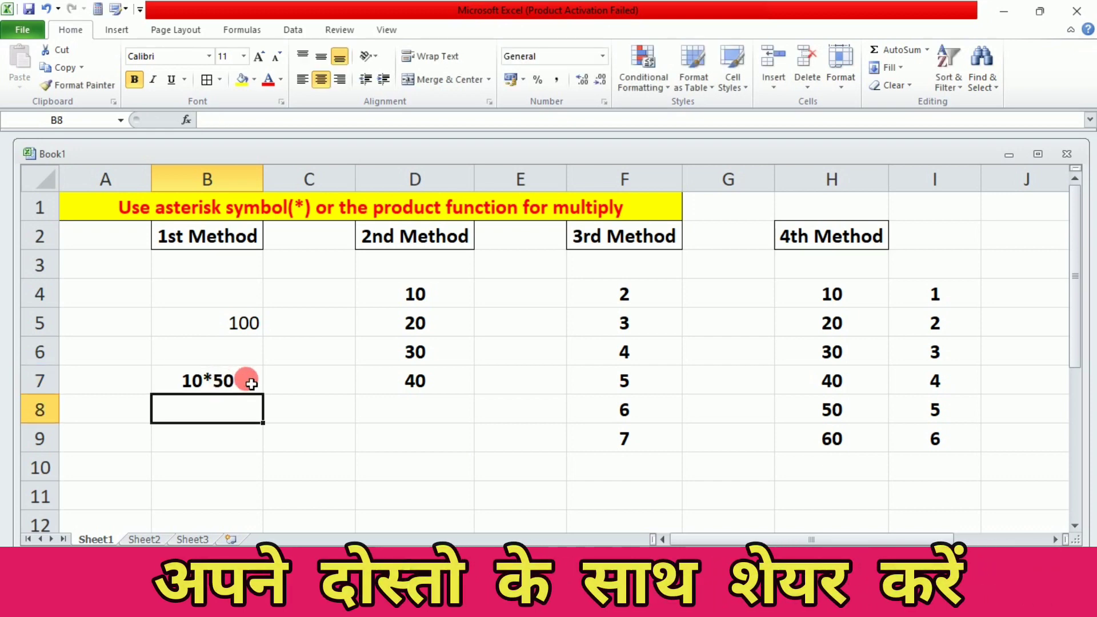
- Add an equals sign to B7's entry so it becomes =10*50, showing 500
double_click(178, 382)
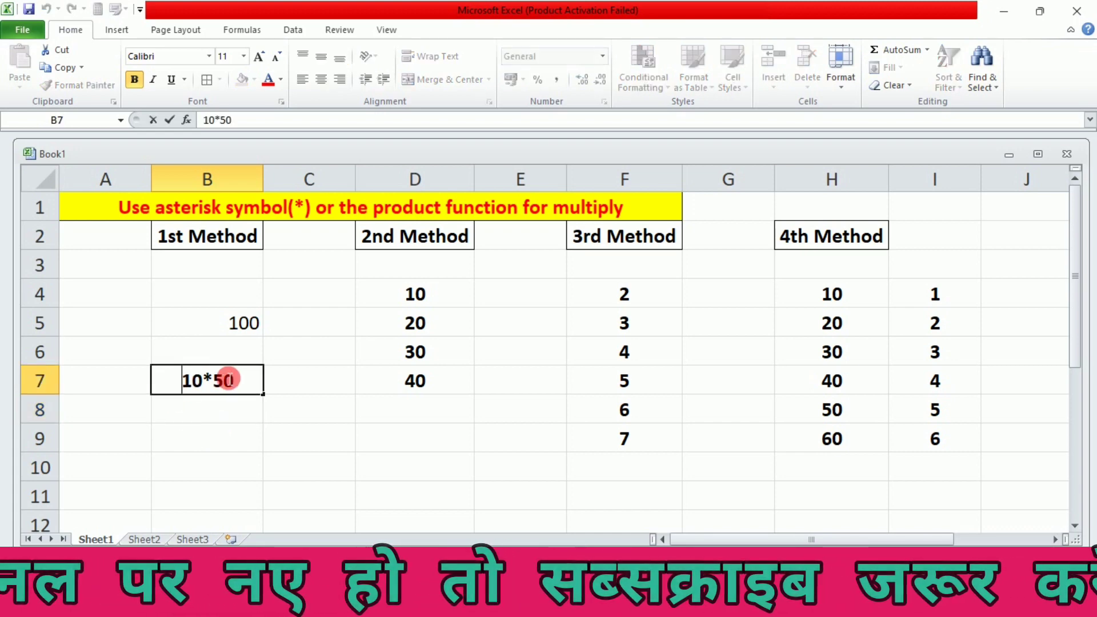
type("=")
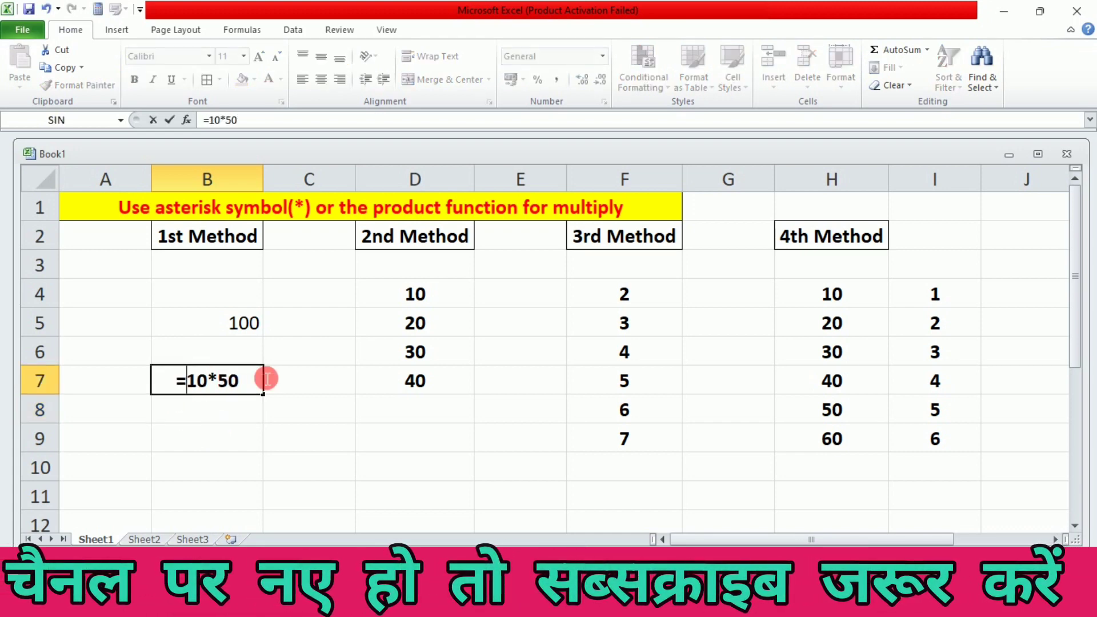
double_click(249, 383)
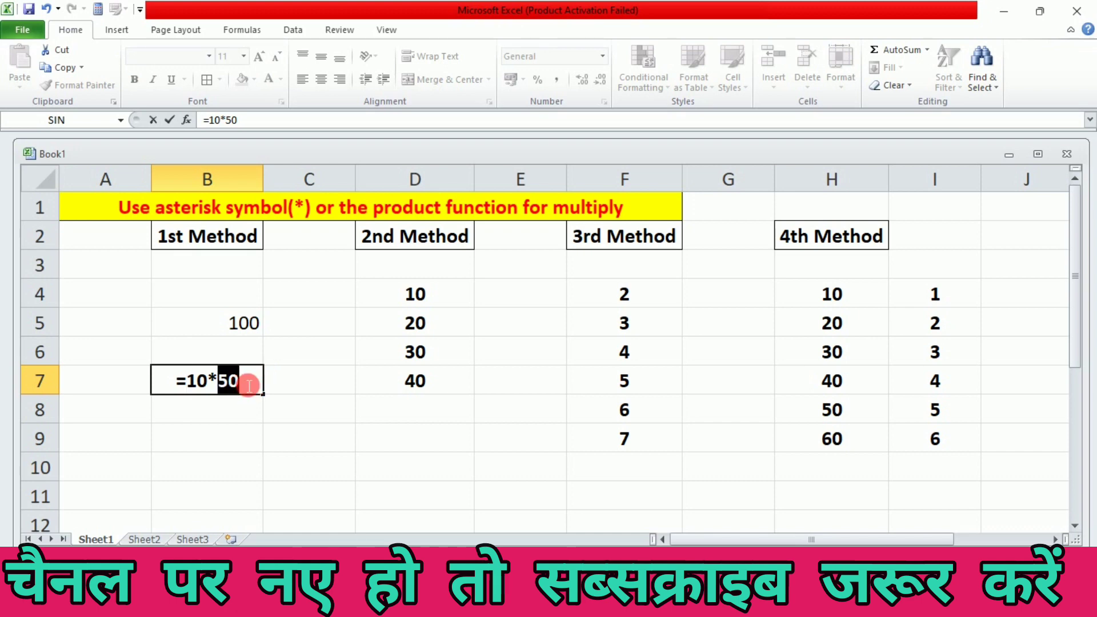
left_click(249, 384)
key("Return")
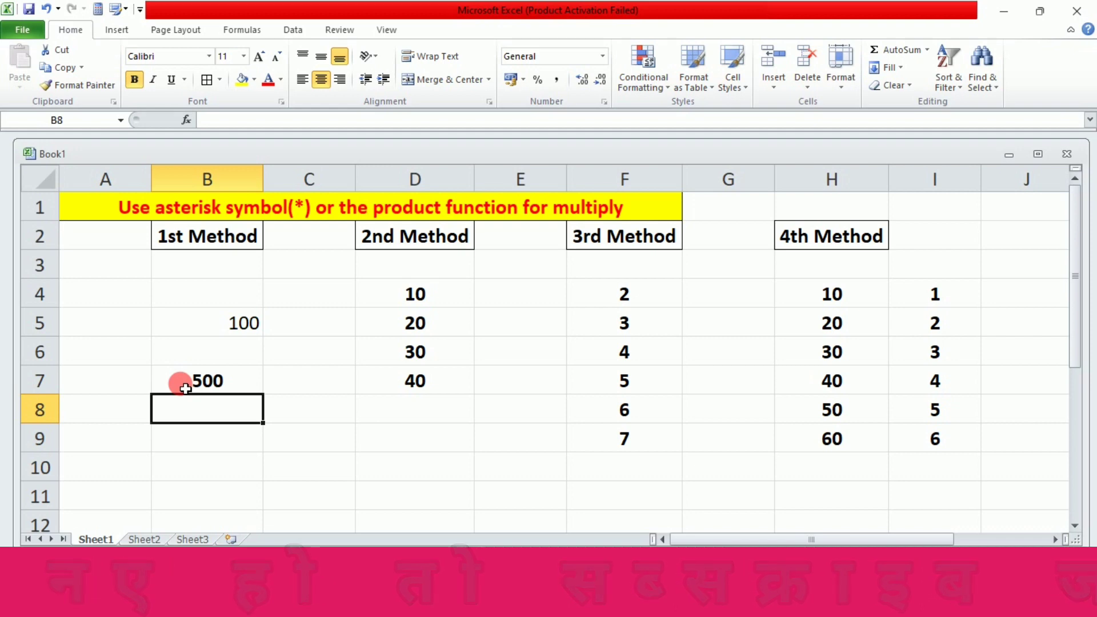
- Review B7's =10*50 formula without changes, then move to cell B8
double_click(208, 380)
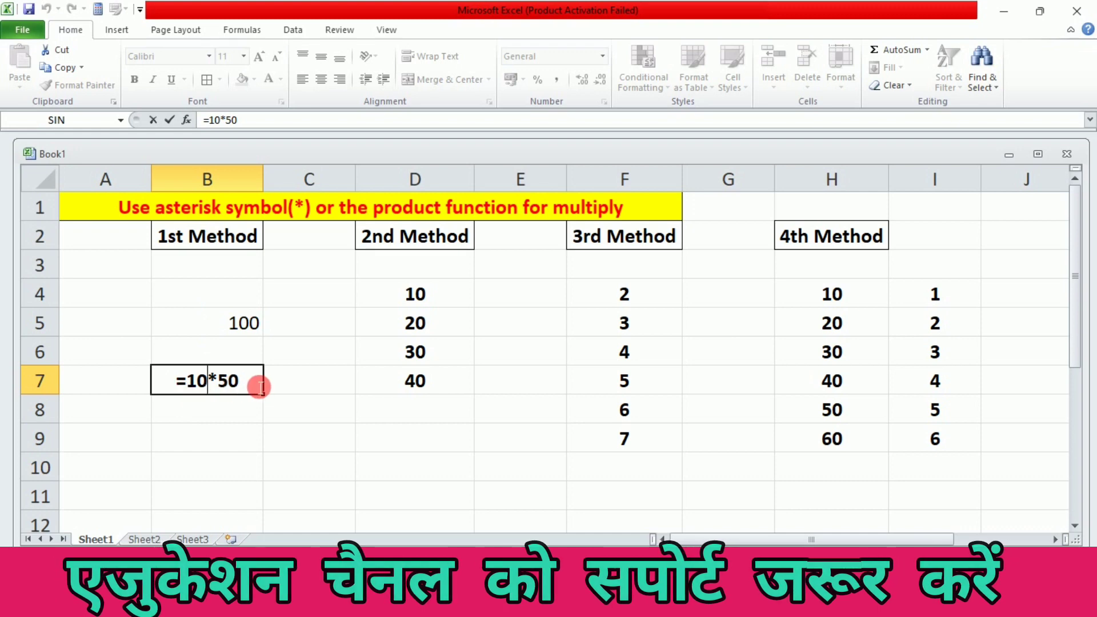
left_click(294, 383)
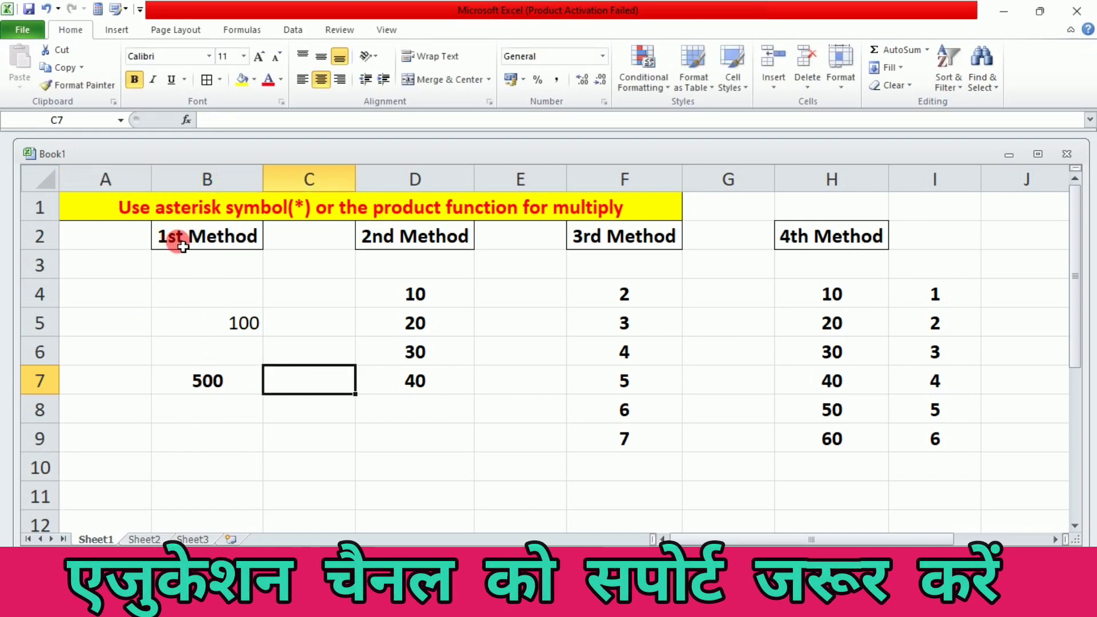
left_click(255, 406)
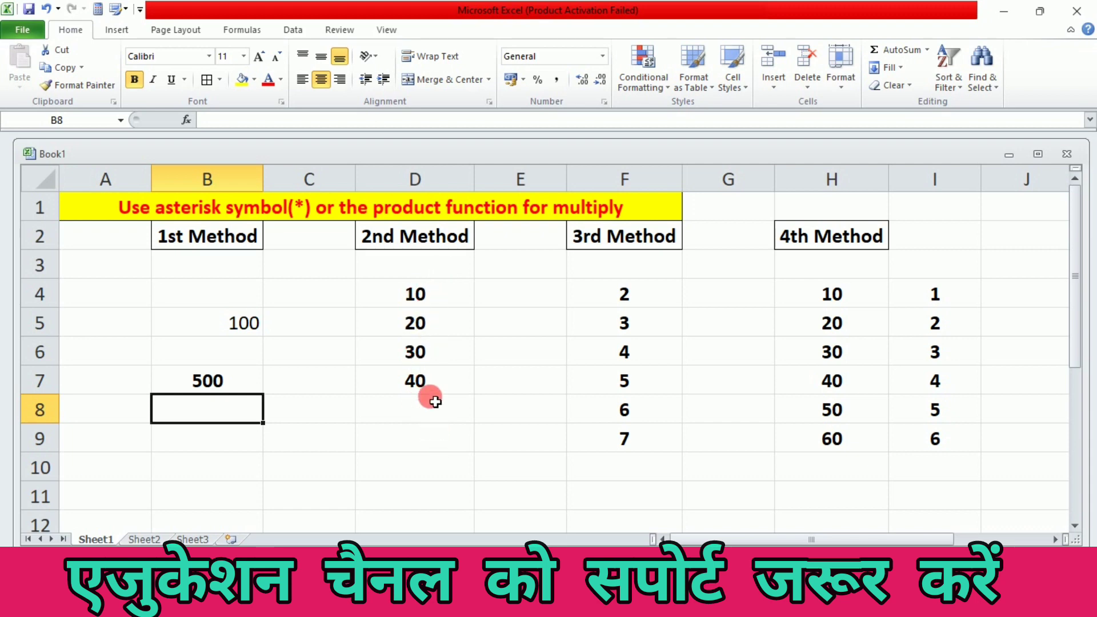
- Build =D4*D5*D6*D7 in D9 from cell references, giving the product 240000
left_click(426, 434)
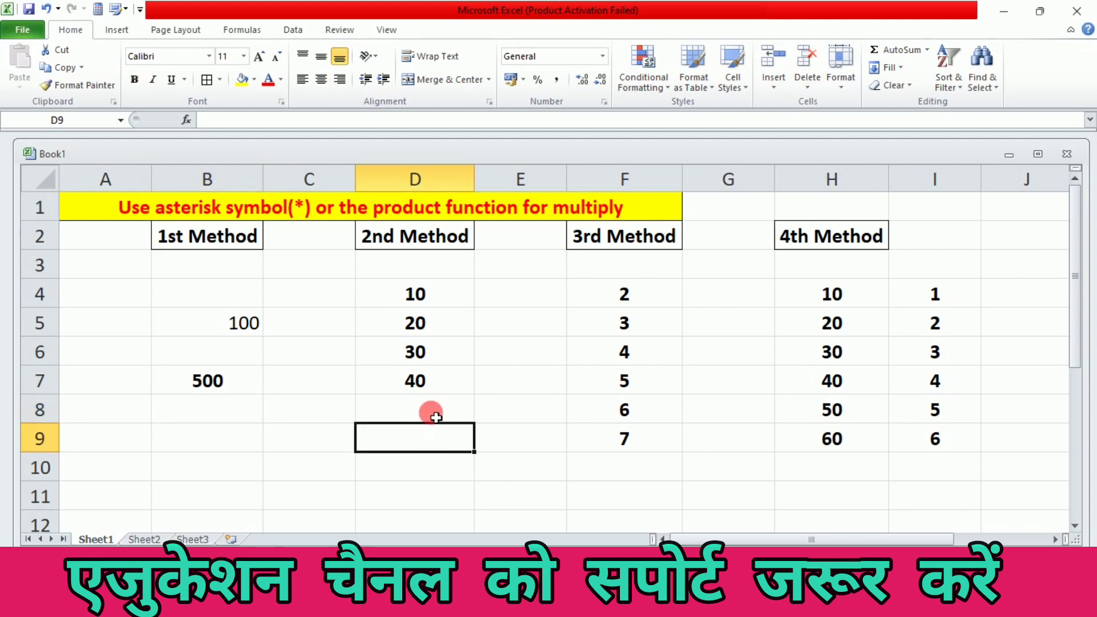
left_click(489, 358)
left_click(333, 357)
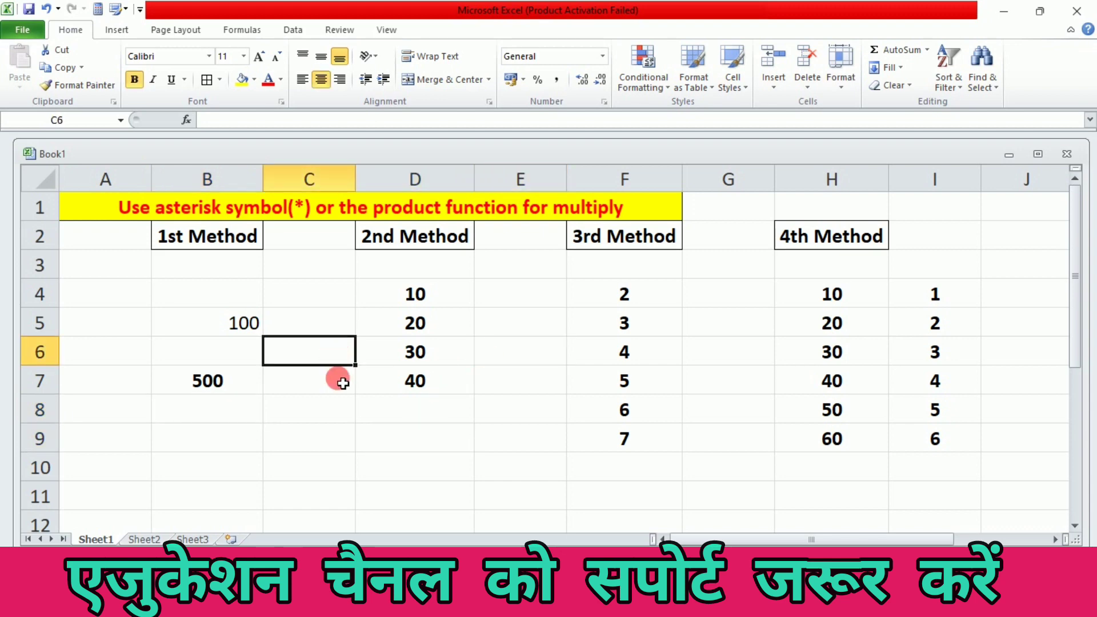
left_click(426, 440)
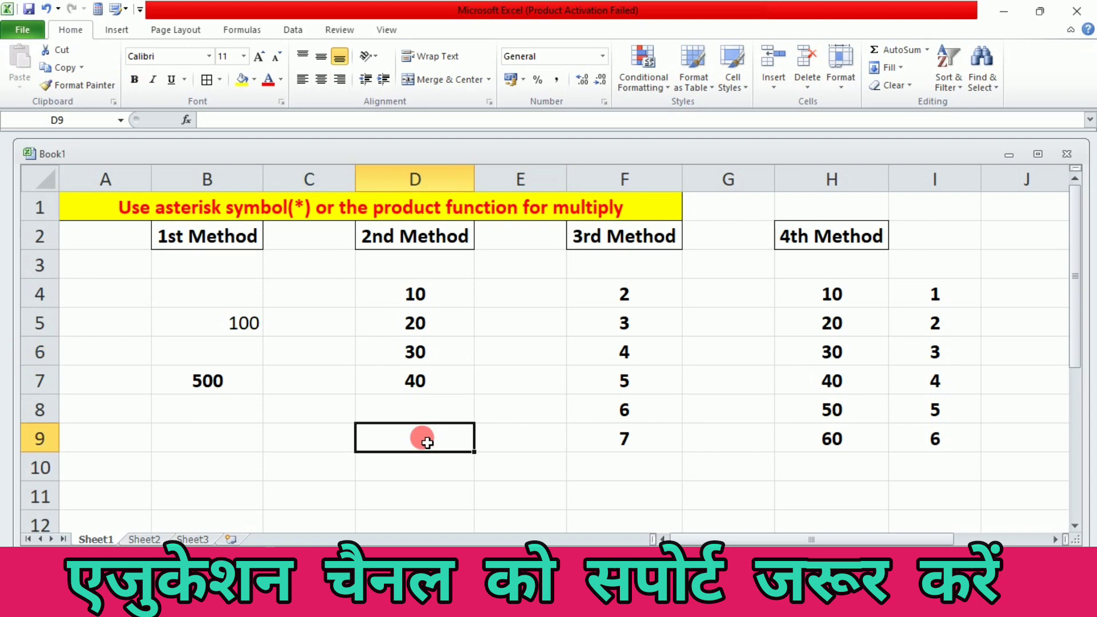
type("=")
left_click(402, 297)
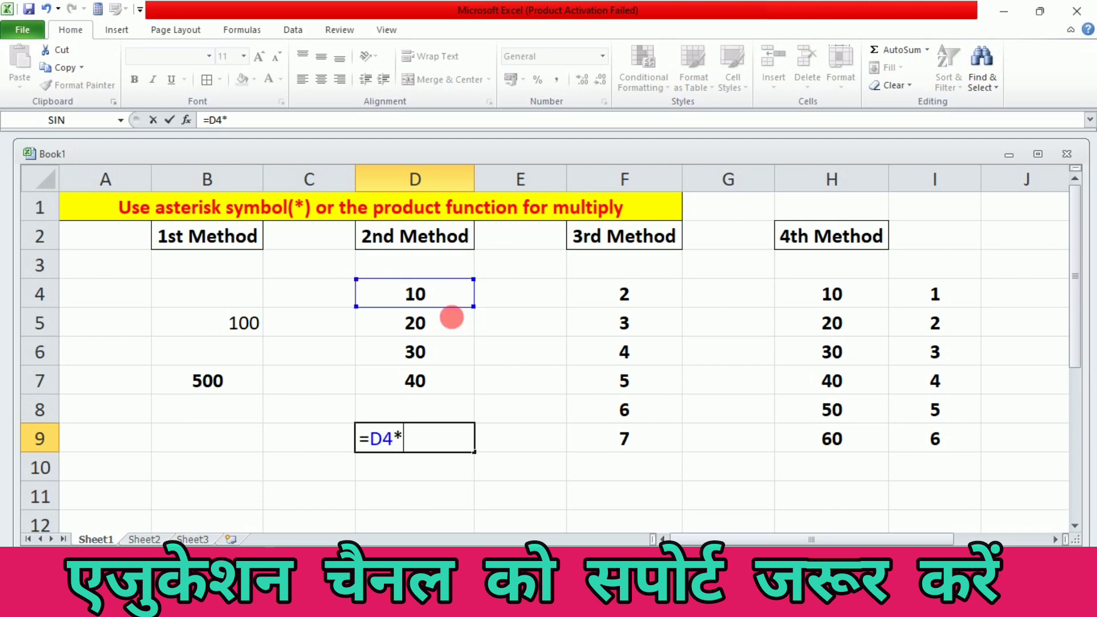
left_click(444, 325)
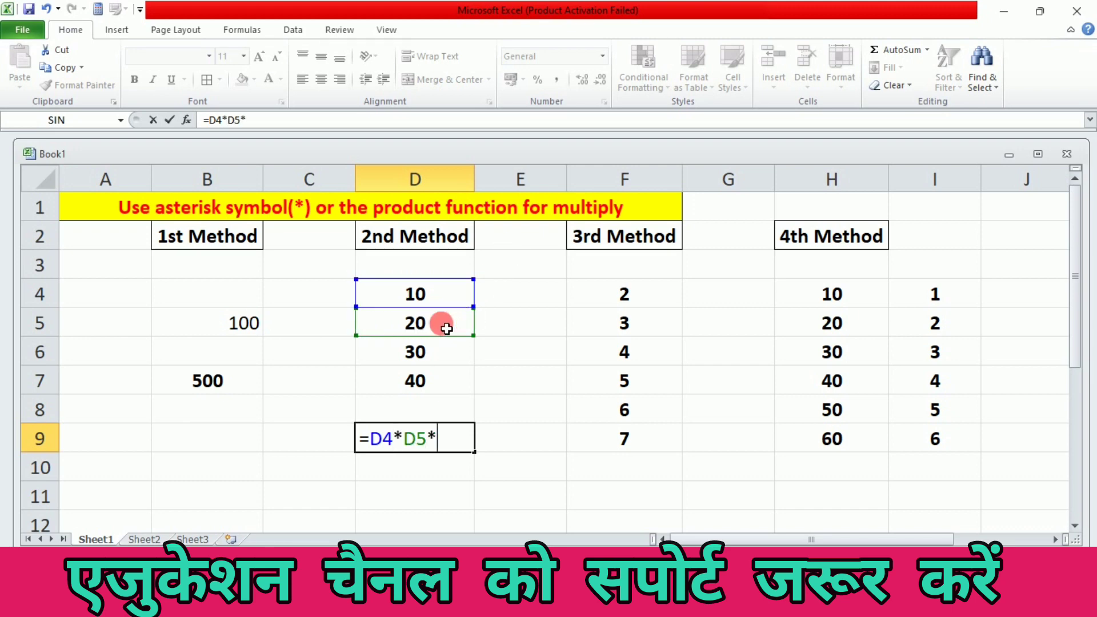
left_click(430, 358)
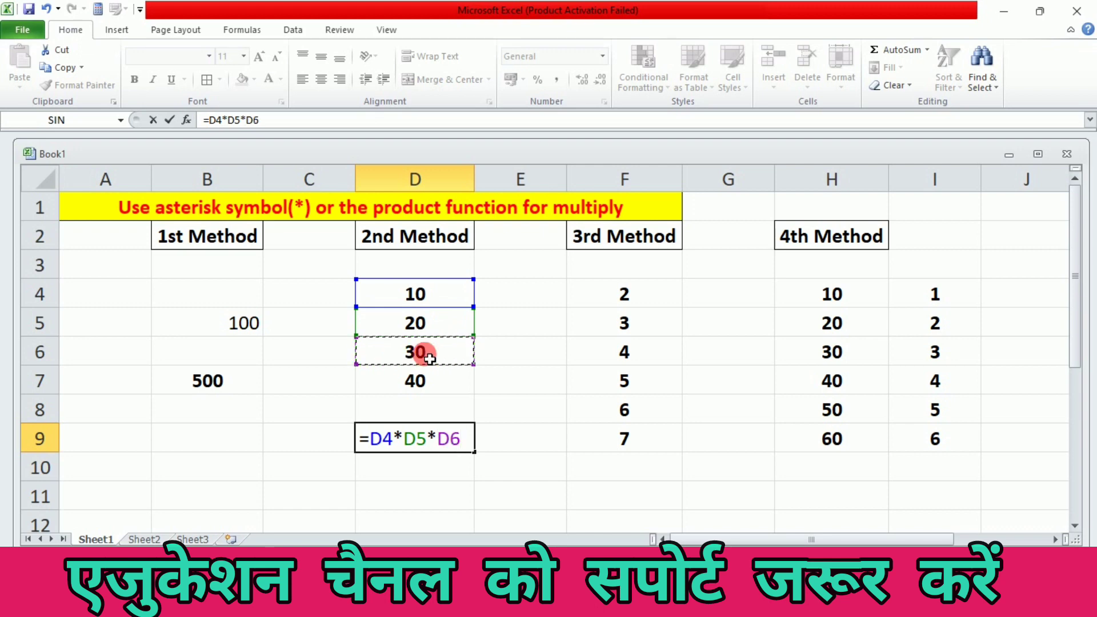
type("*")
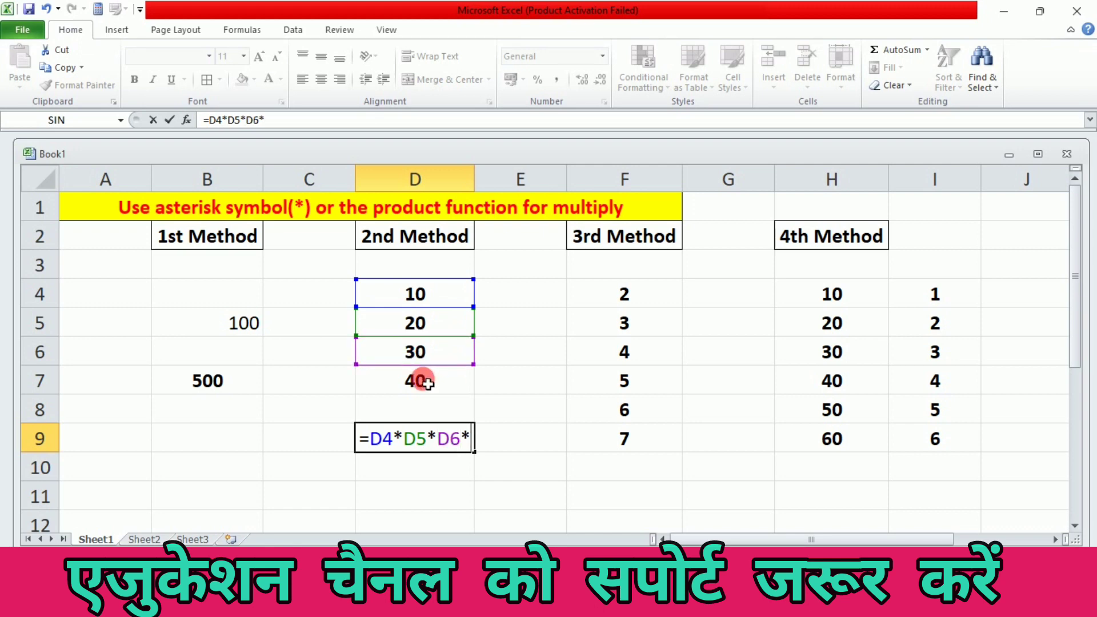
left_click(427, 381)
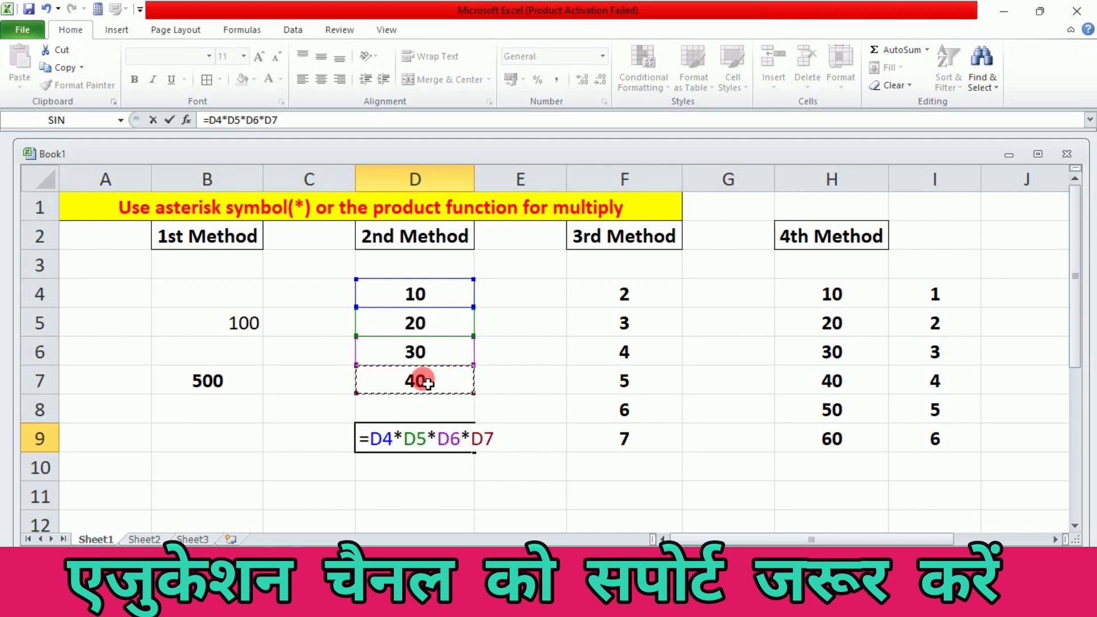
key("Return")
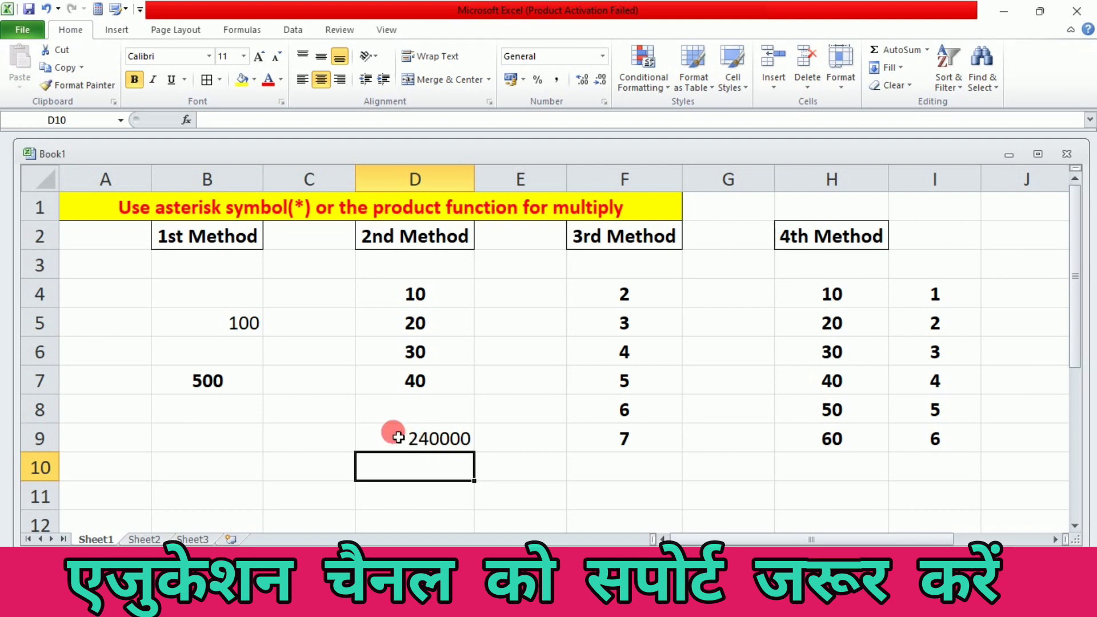
left_click(451, 443)
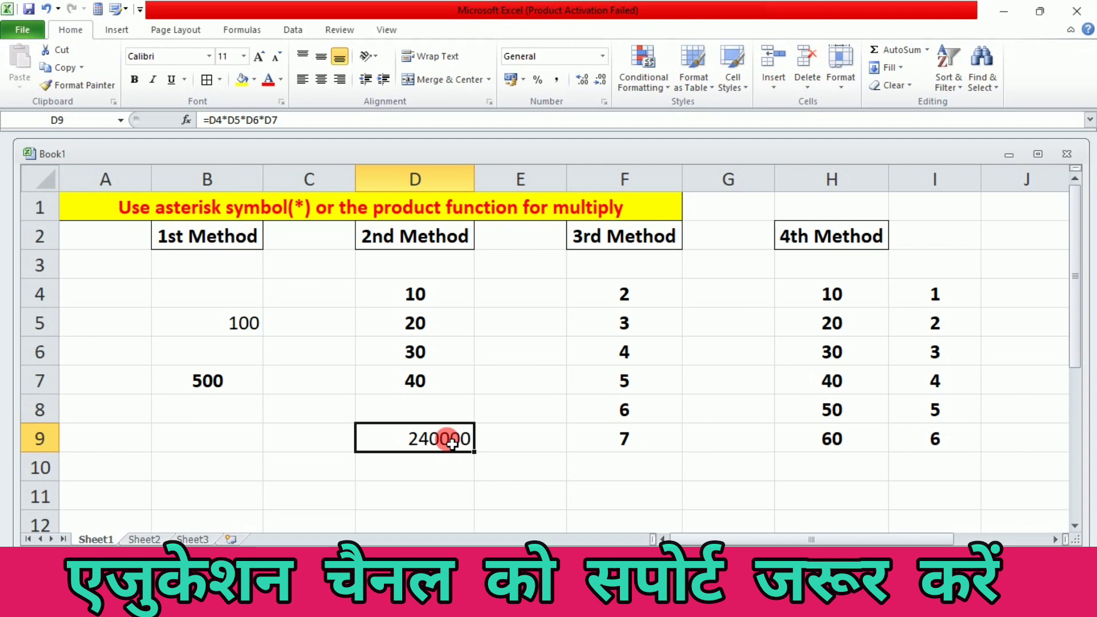
double_click(451, 442)
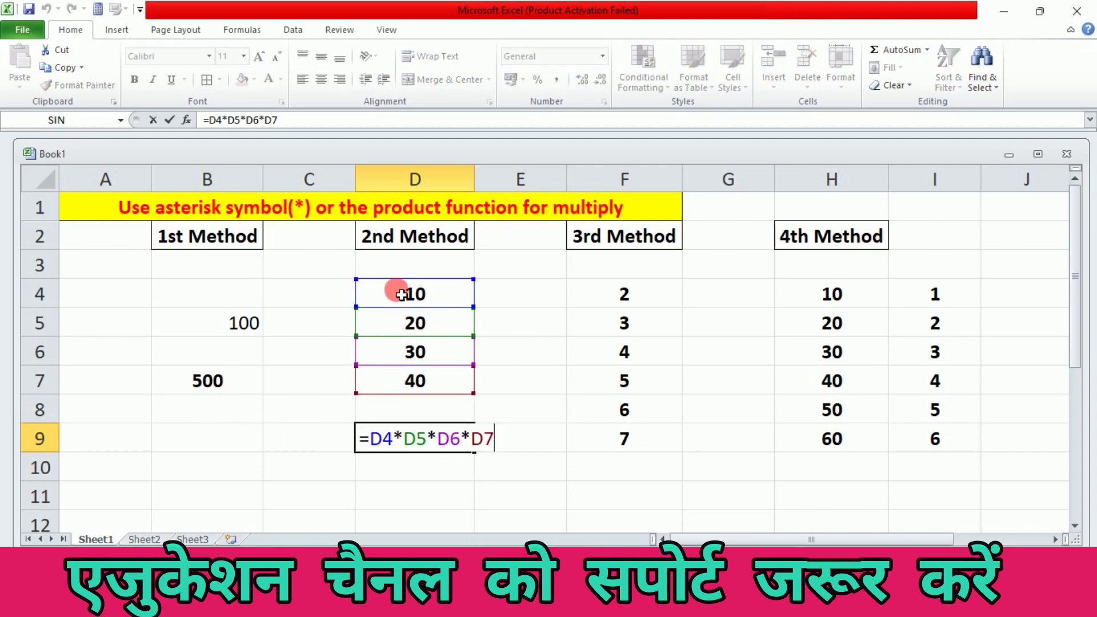
left_click(513, 438)
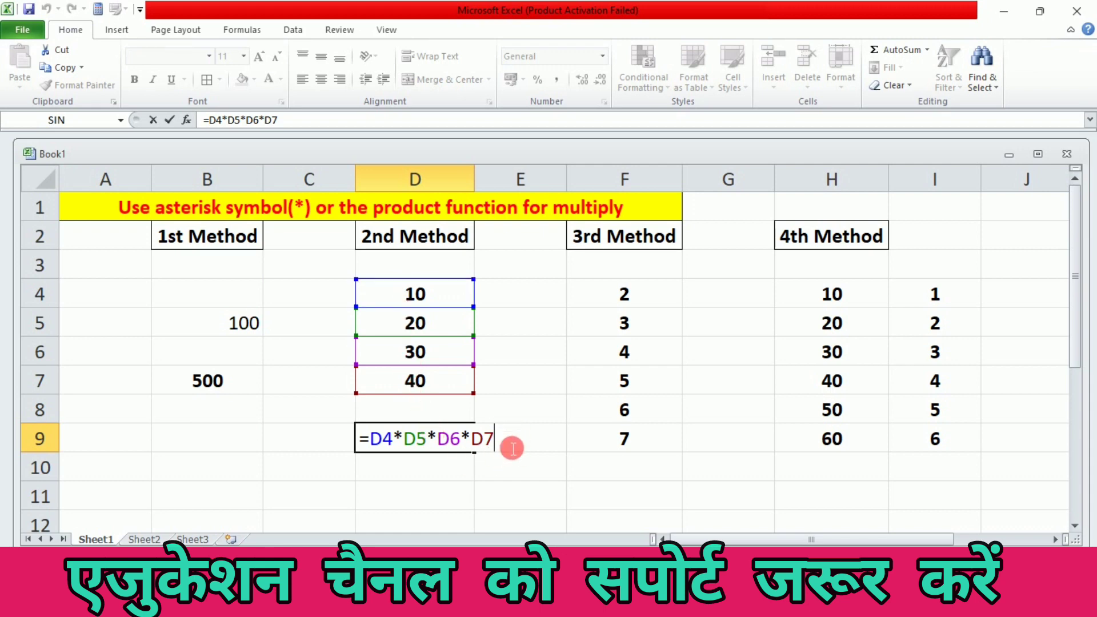
key("Return")
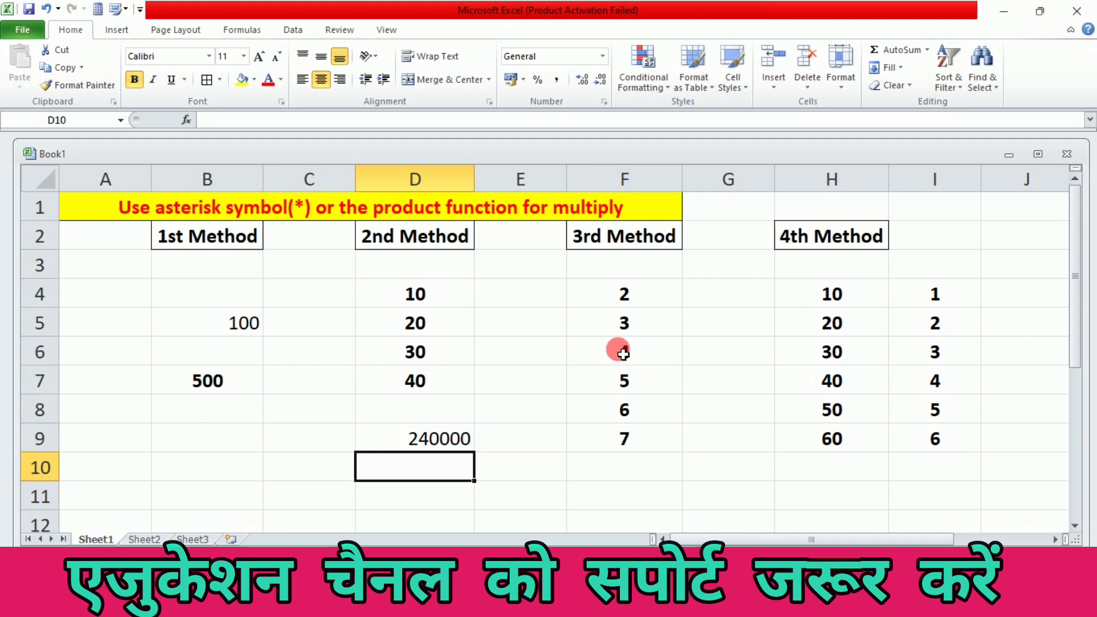
- Enter =PRODUCT(F4:F9) in F10 under 3rd Method, giving 5040
left_click(624, 480)
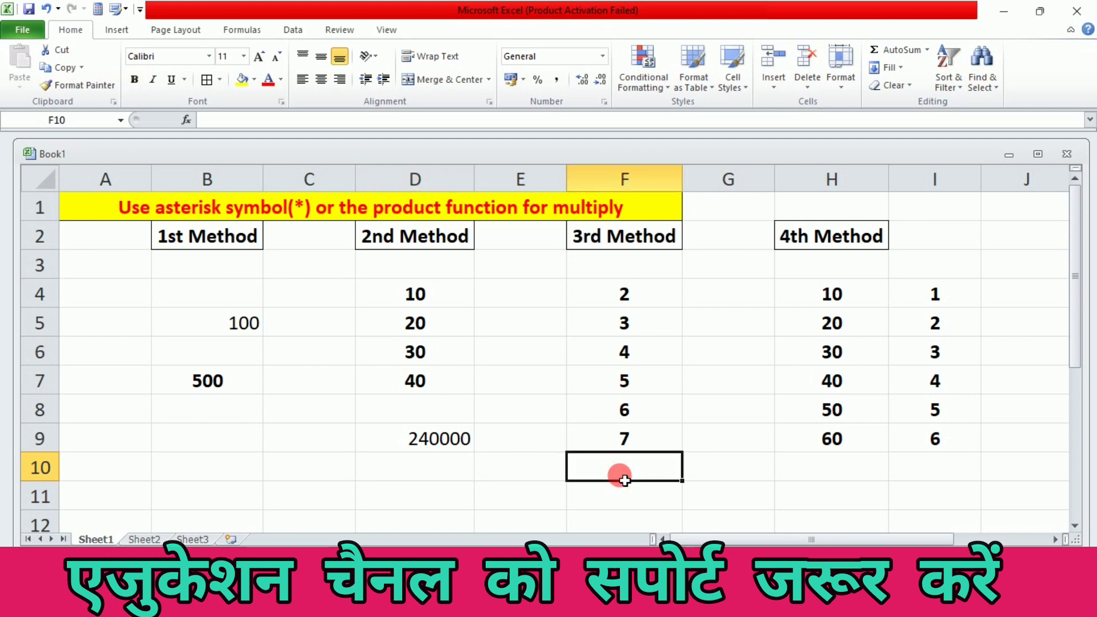
left_click_drag(622, 291, 624, 438)
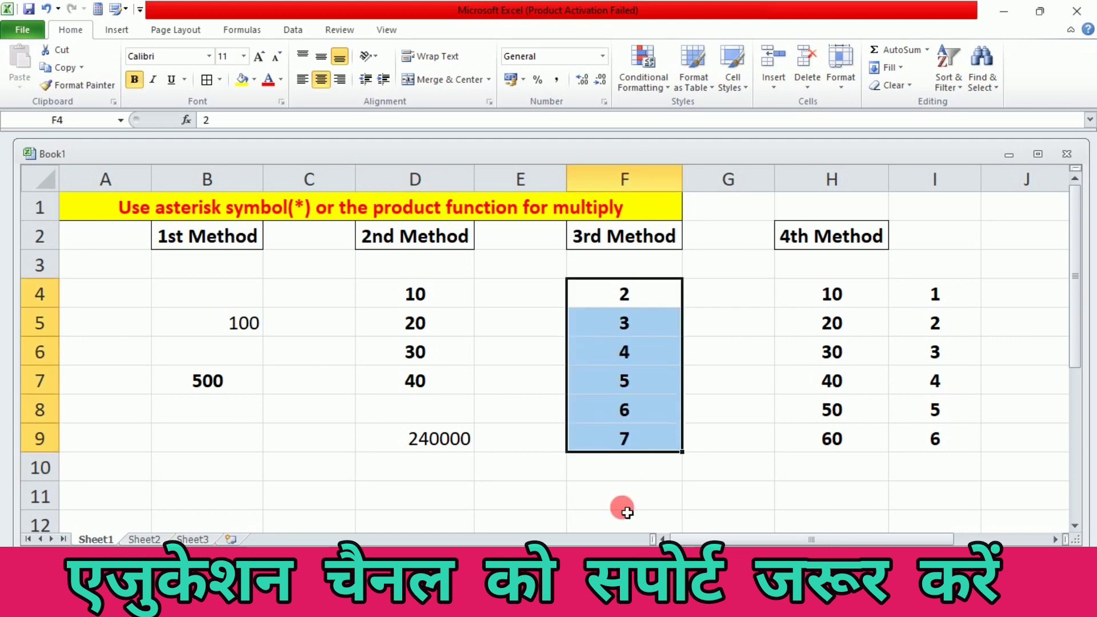
left_click(627, 481)
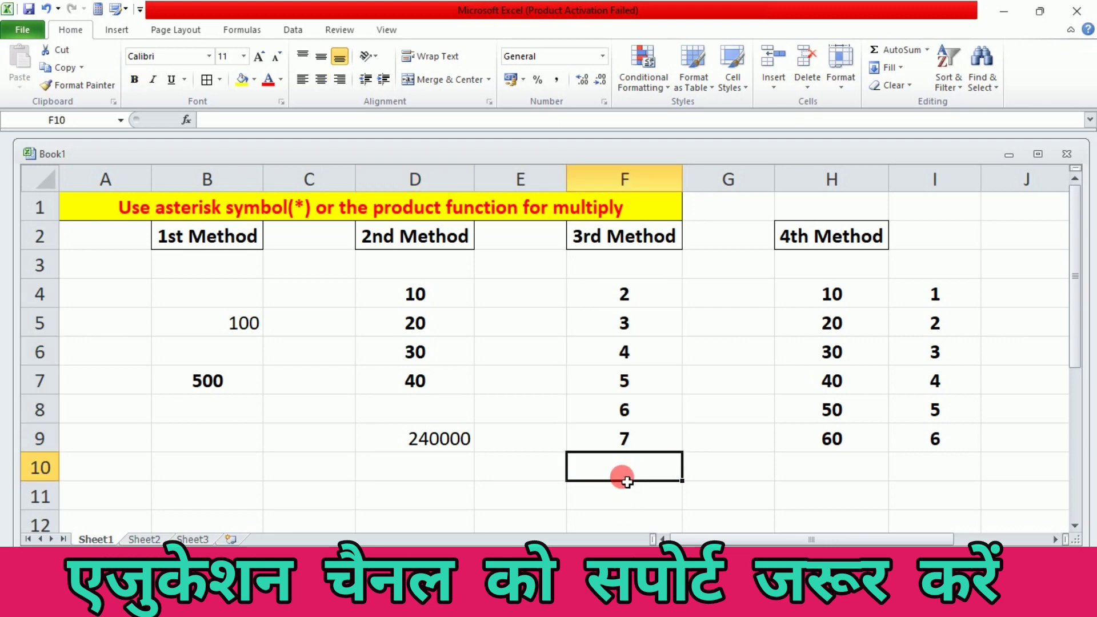
type("=")
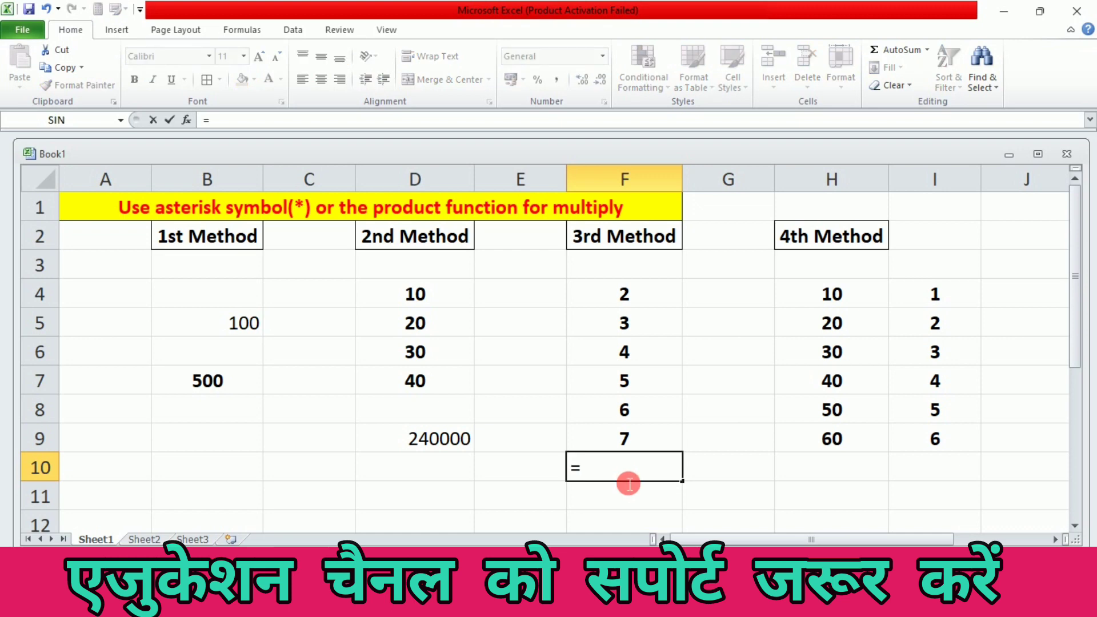
type("pro")
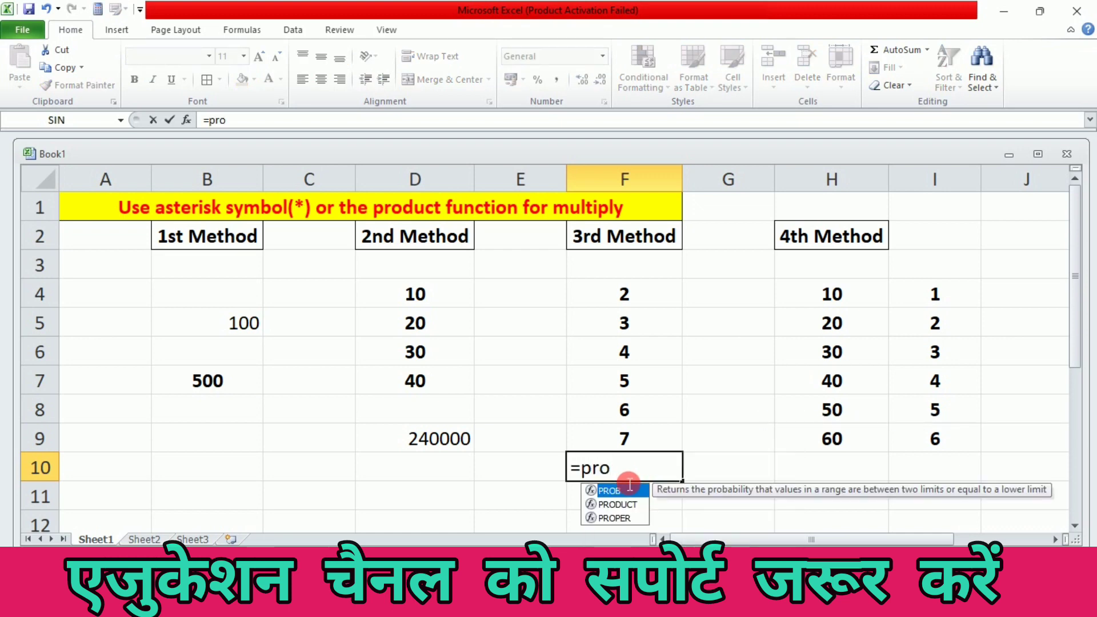
type("duct")
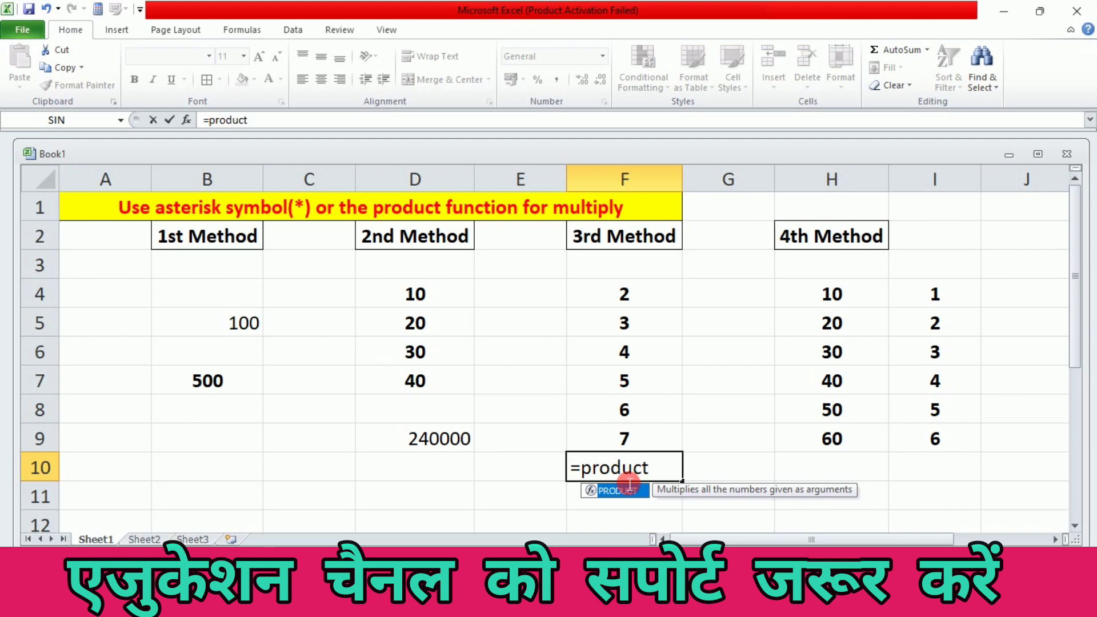
type("(")
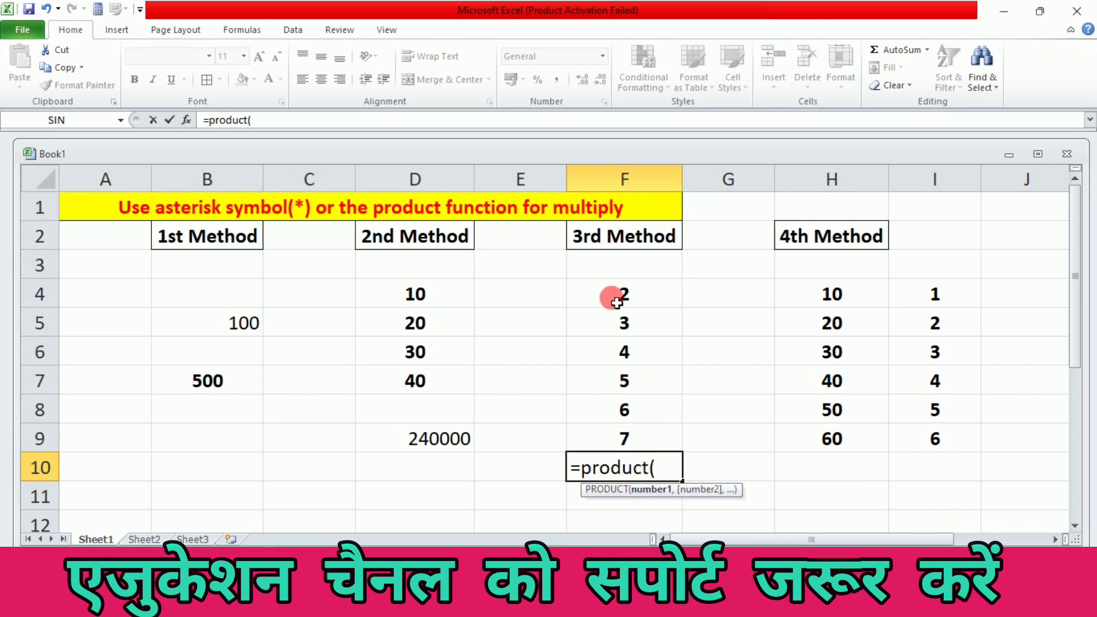
left_click_drag(606, 294, 608, 432)
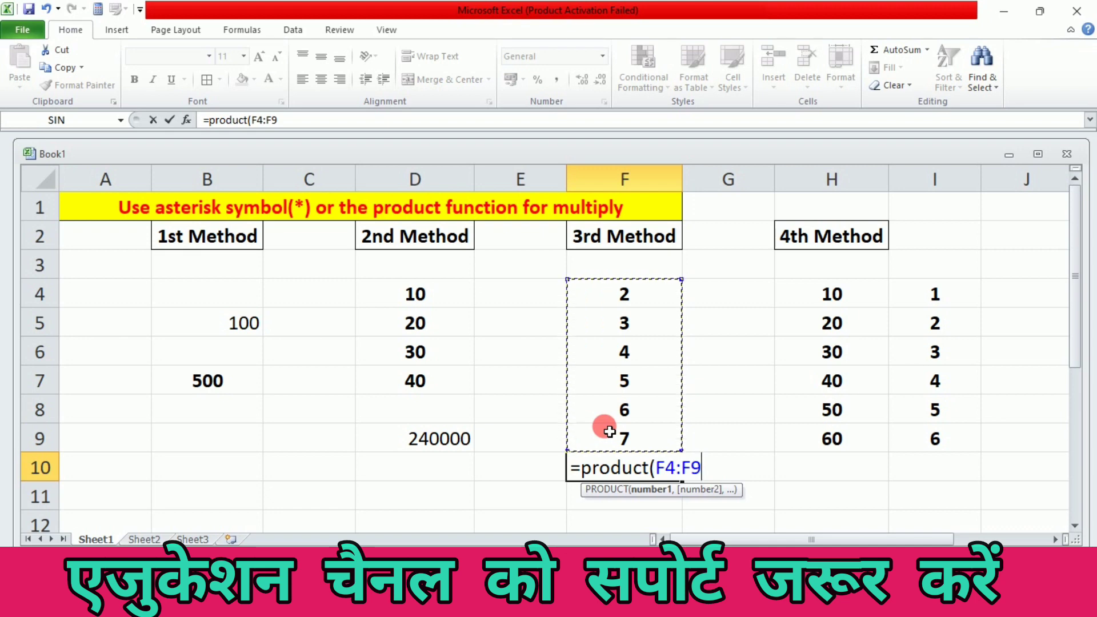
key("Return")
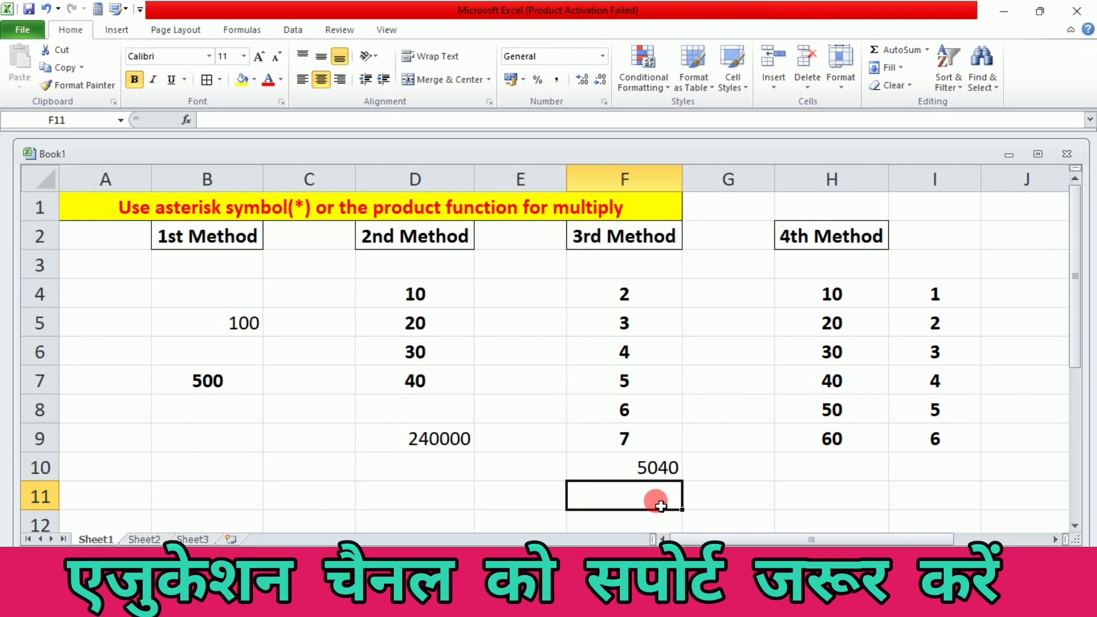
- Review the F10 PRODUCT formula's range and confirm it unchanged
left_click(634, 467)
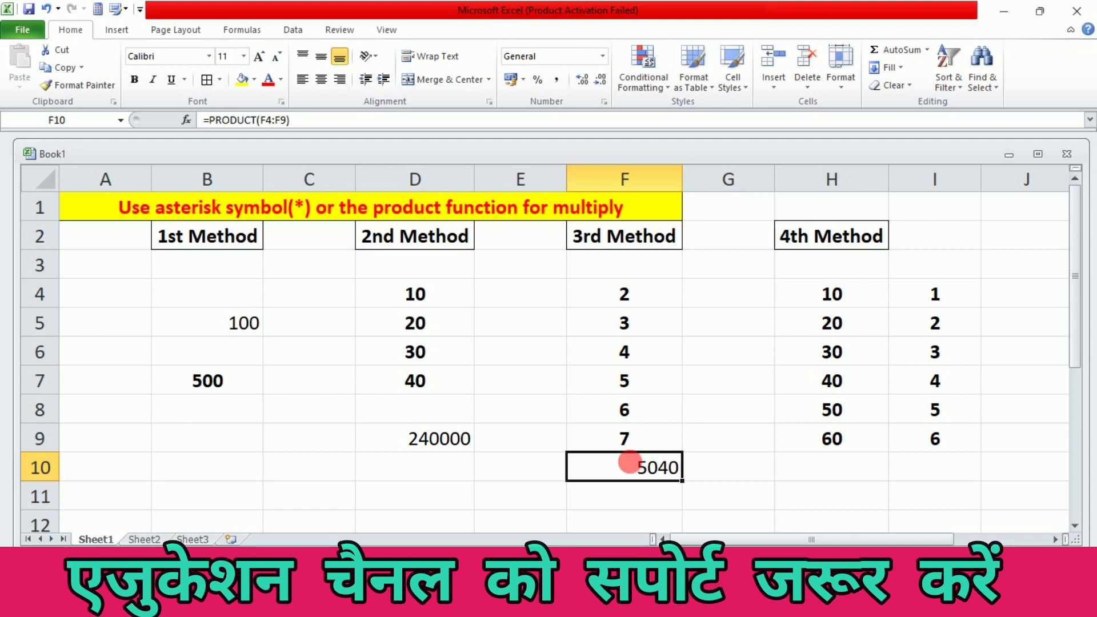
double_click(635, 466)
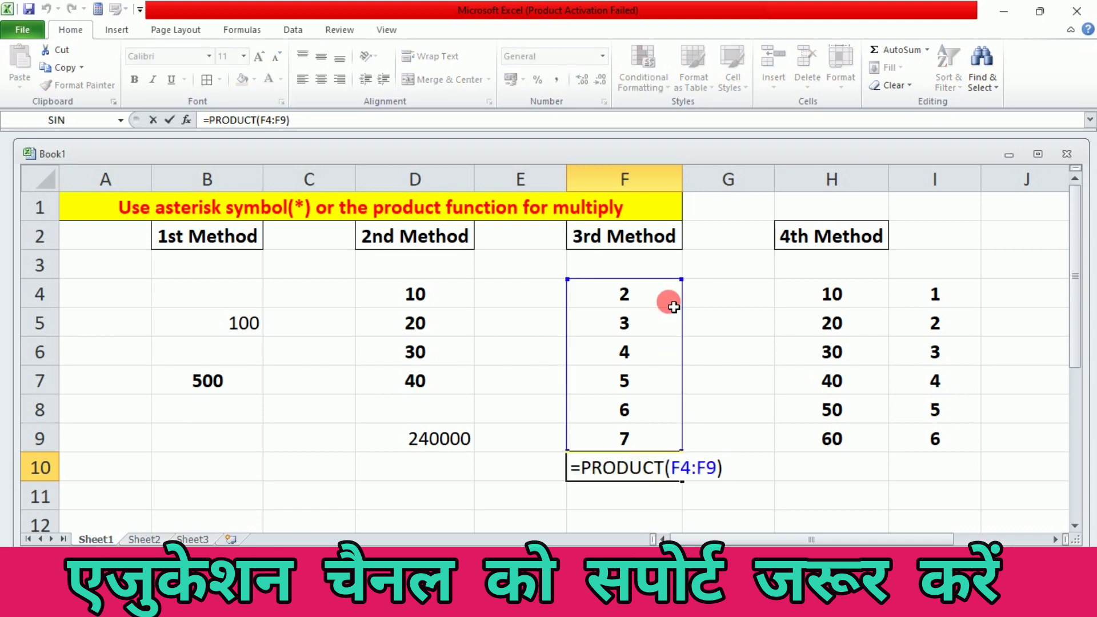
left_click(735, 474)
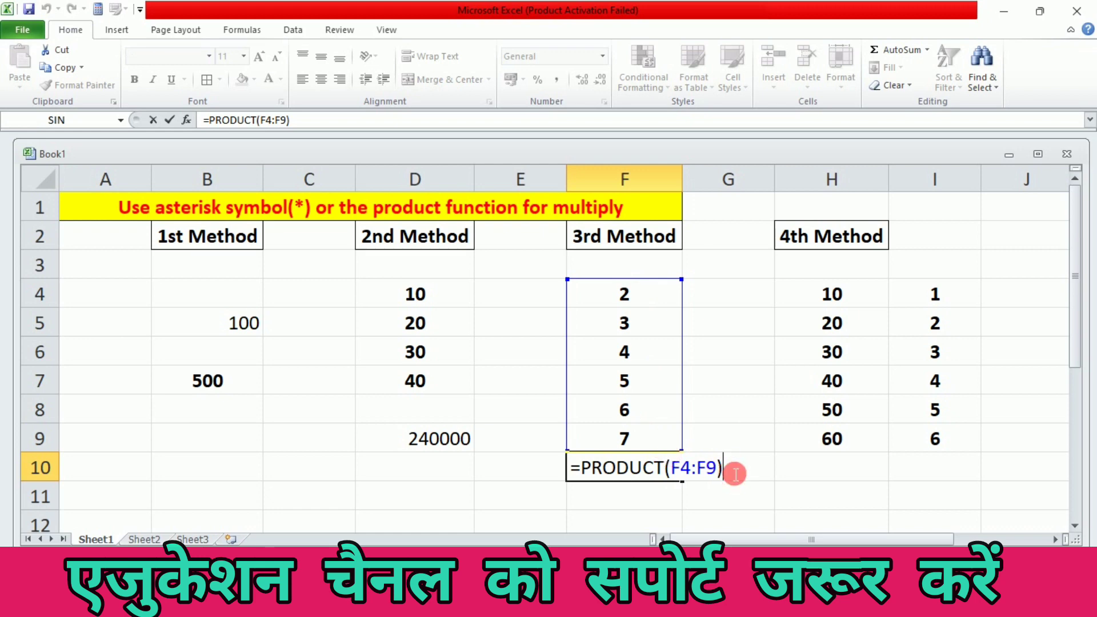
key("Return")
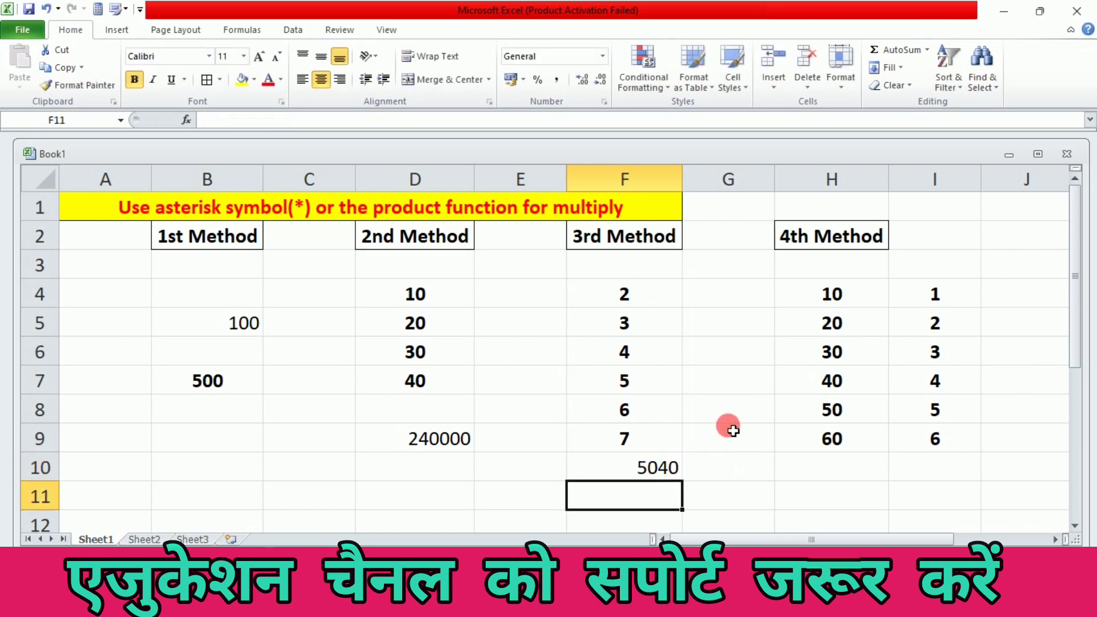
- Enter the formula =H4*I4 in J4 under 4th Method
left_click_drag(893, 536, 1013, 536)
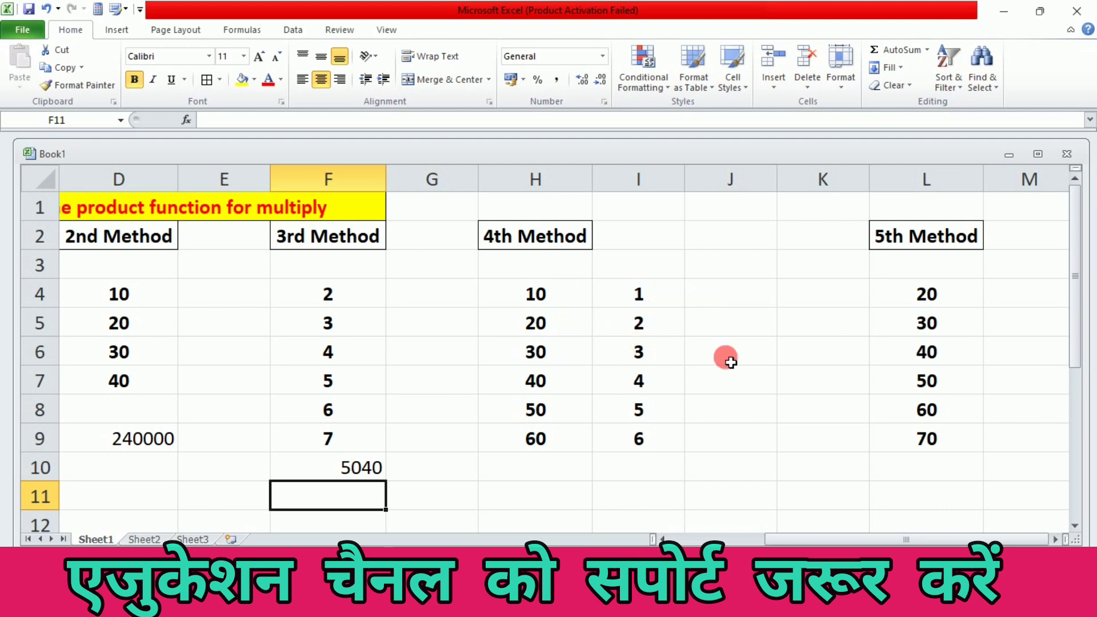
left_click(715, 294)
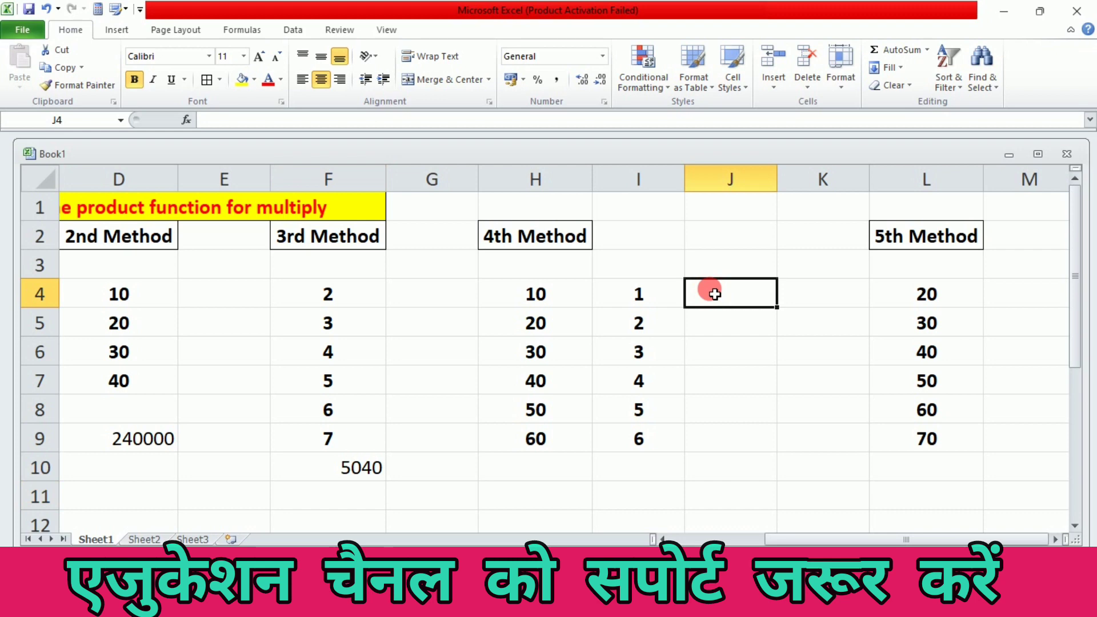
type("=")
left_click(557, 295)
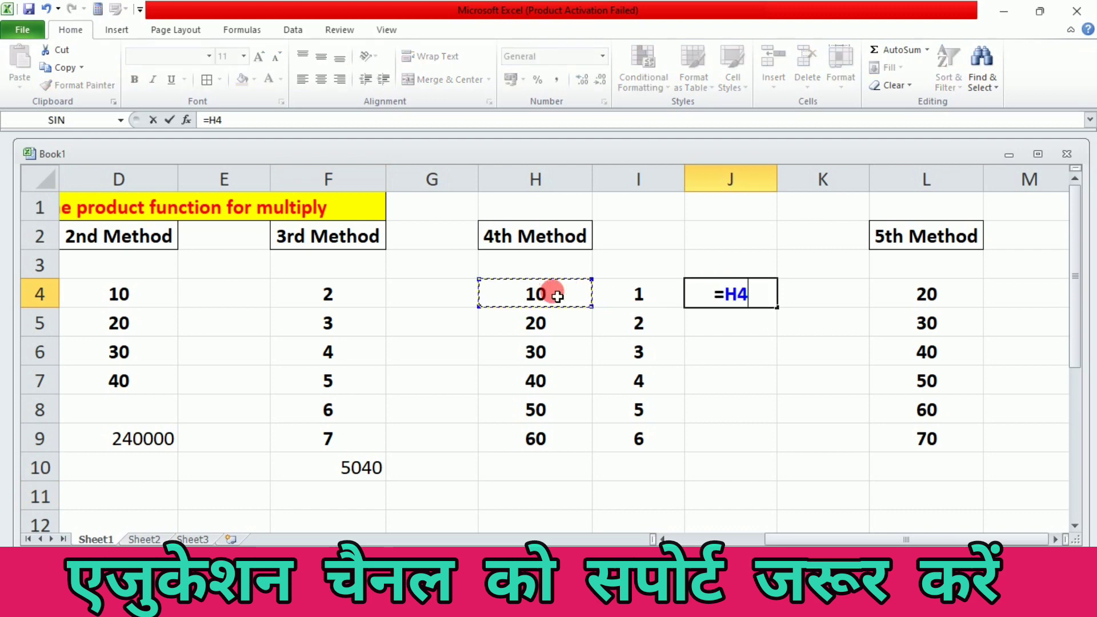
type("*")
left_click(658, 294)
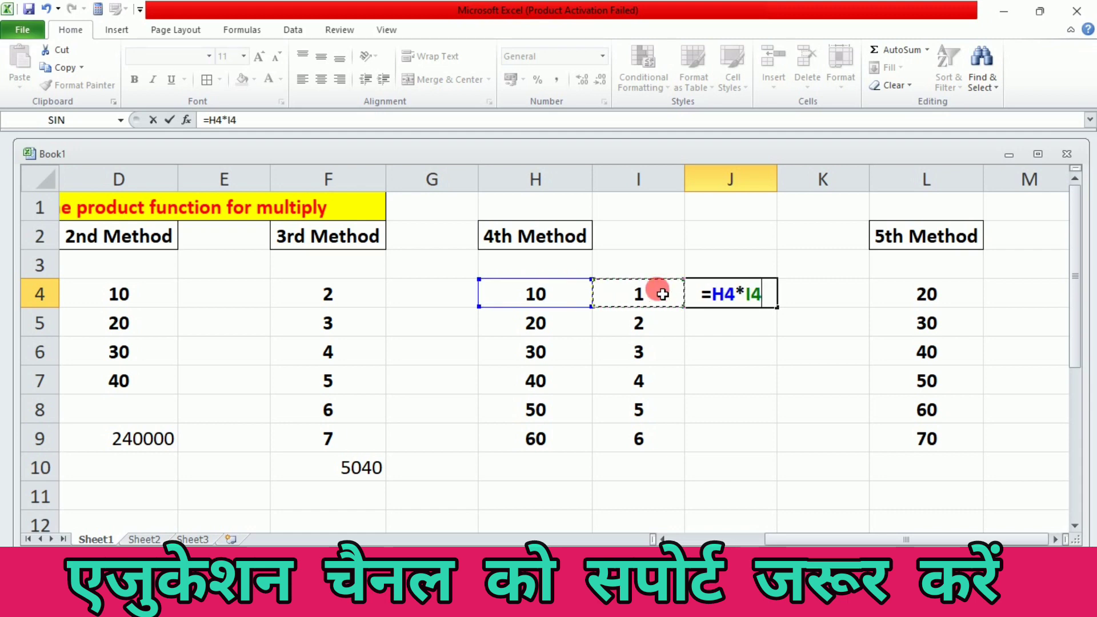
key("Return")
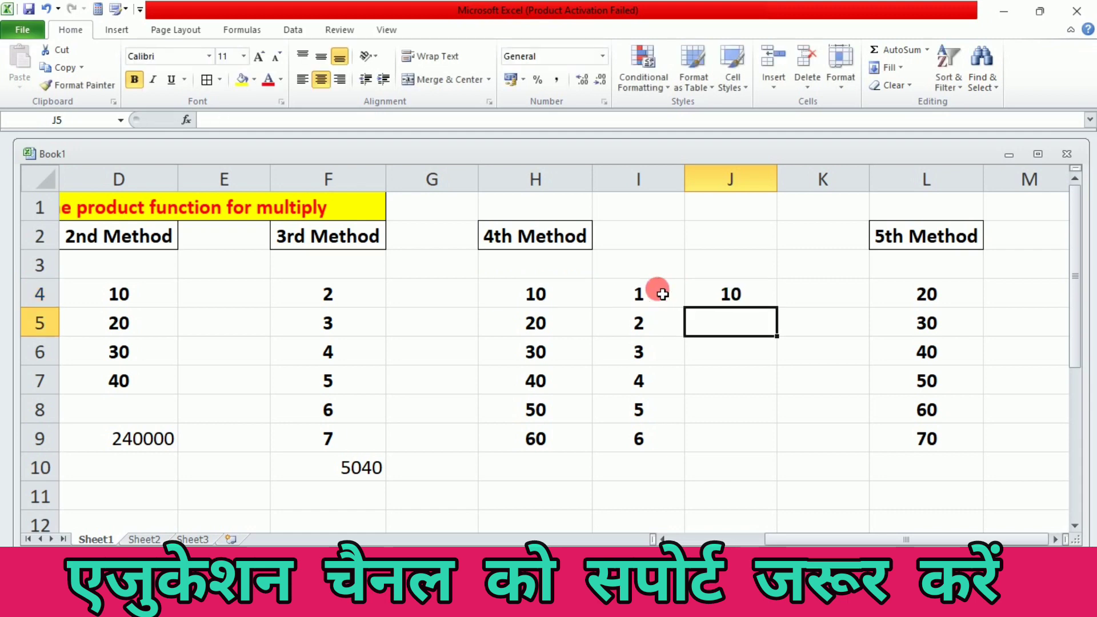
- Fill J4's formula down to J9 (10 to 360) and check J8's copied formula
left_click(712, 292)
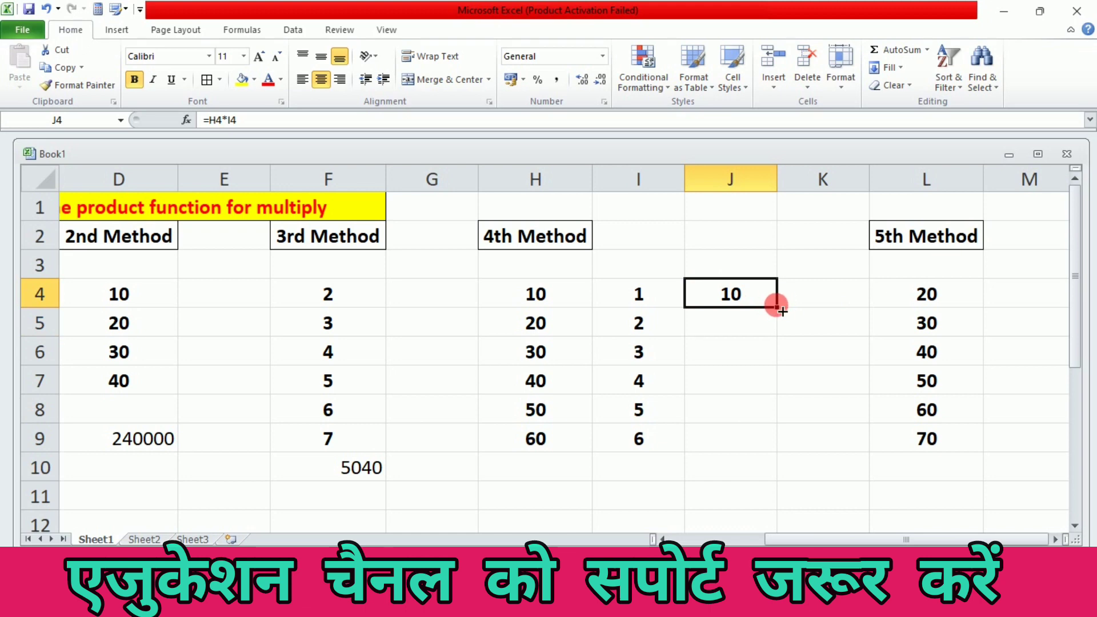
left_click_drag(776, 307, 776, 451)
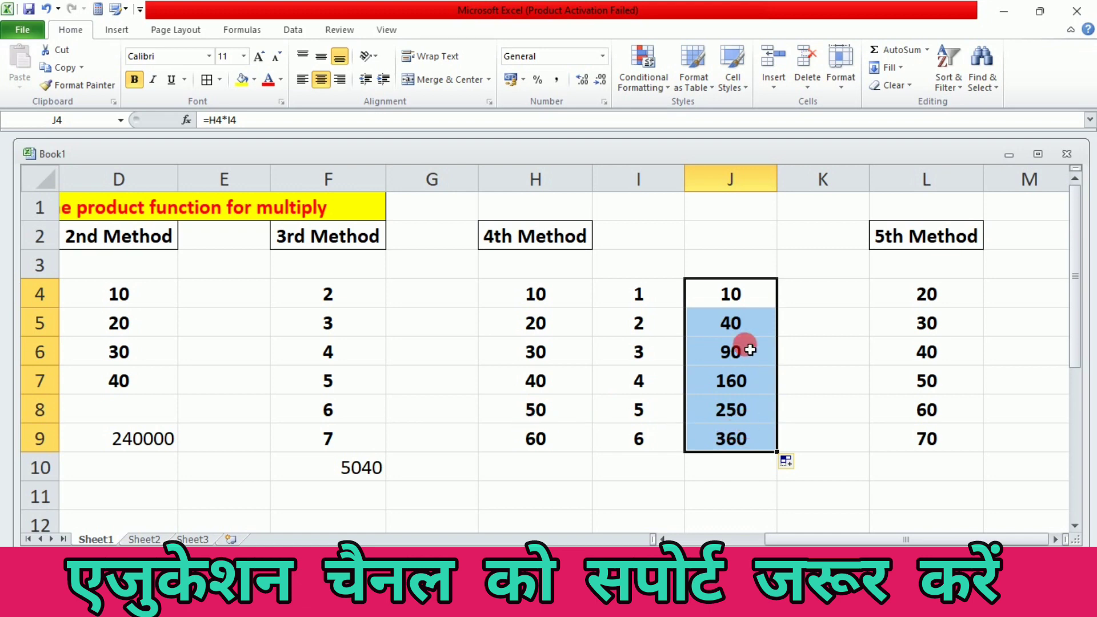
left_click(609, 412)
left_click(729, 415)
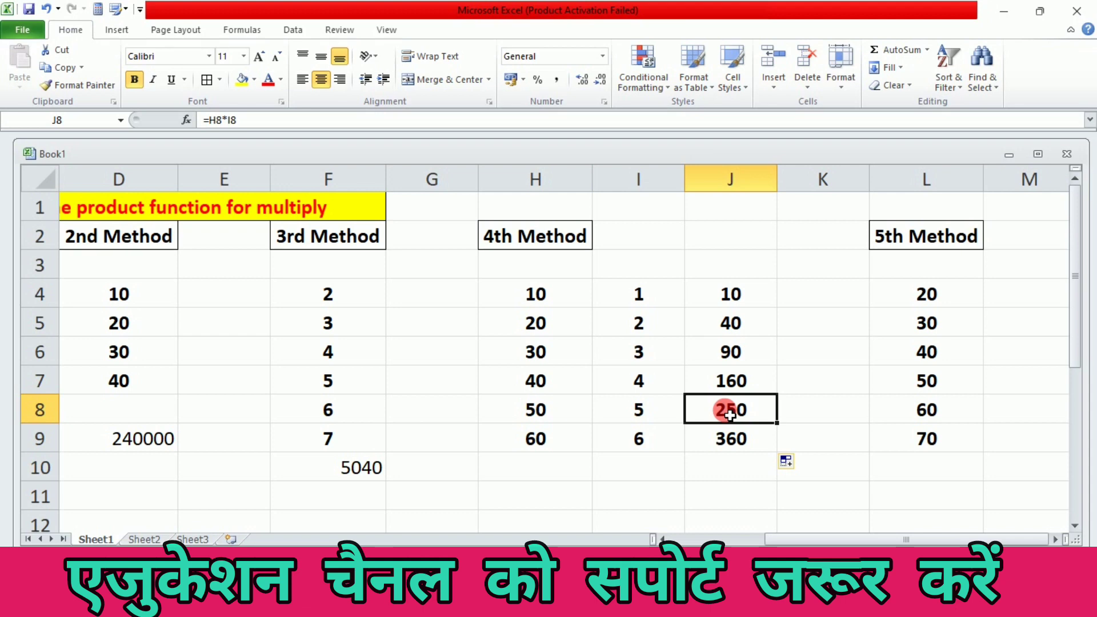
double_click(730, 415)
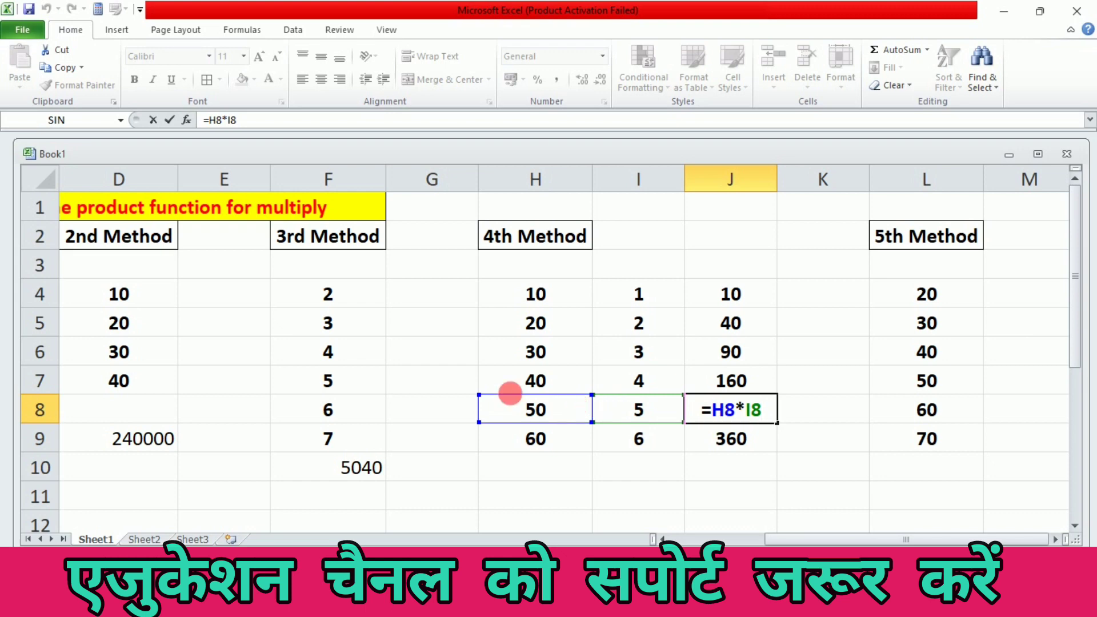
left_click(798, 421)
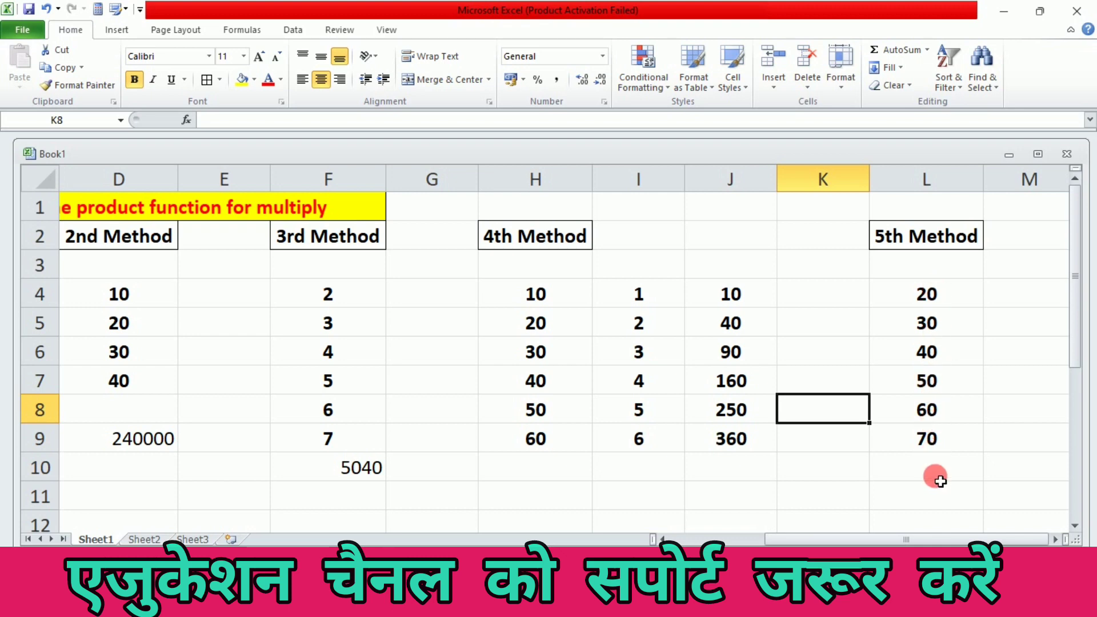
left_click(845, 305)
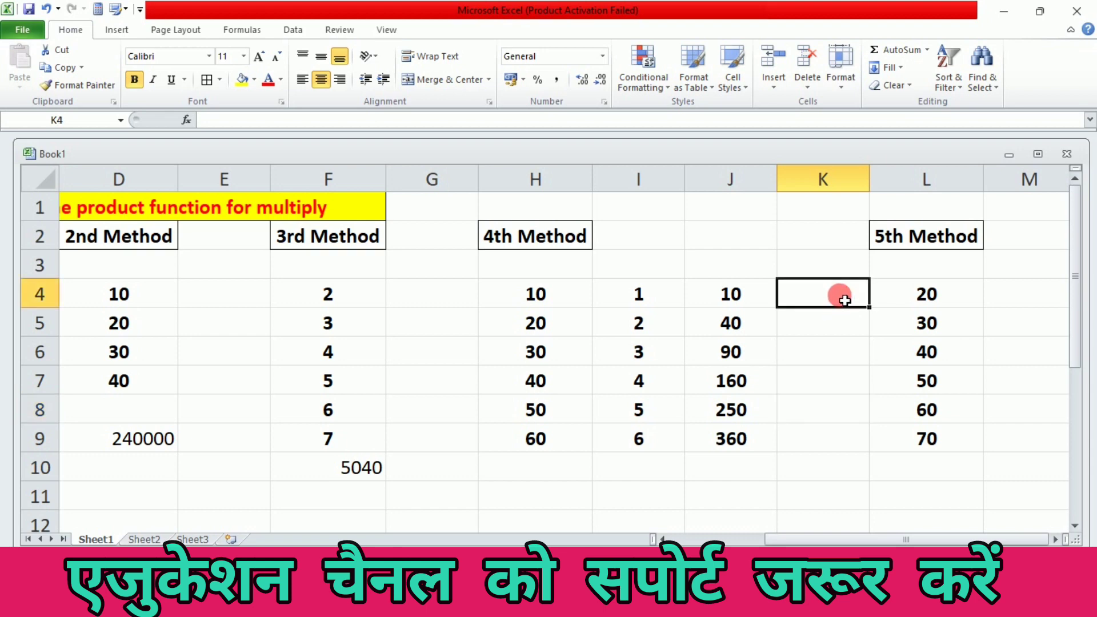
type("10")
left_click(841, 400)
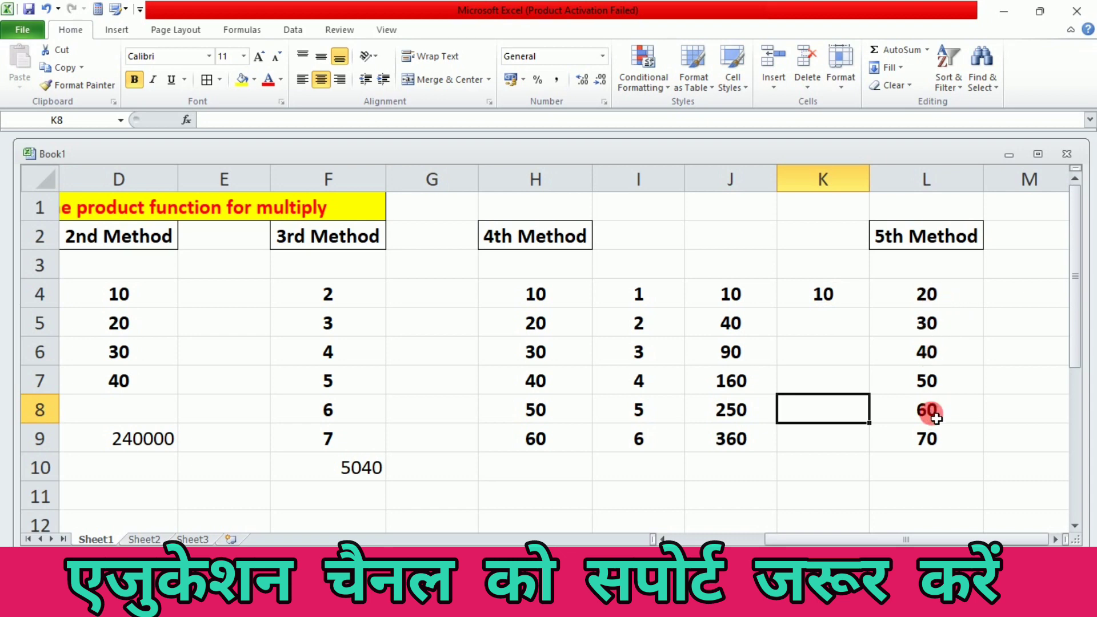
double_click(834, 297)
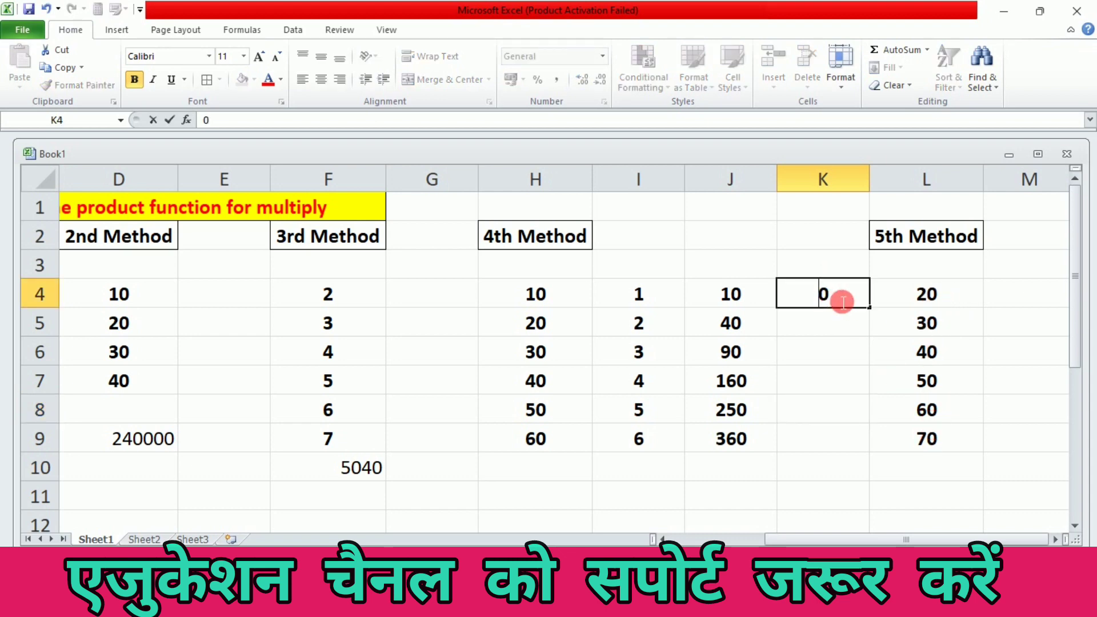
left_click(844, 299)
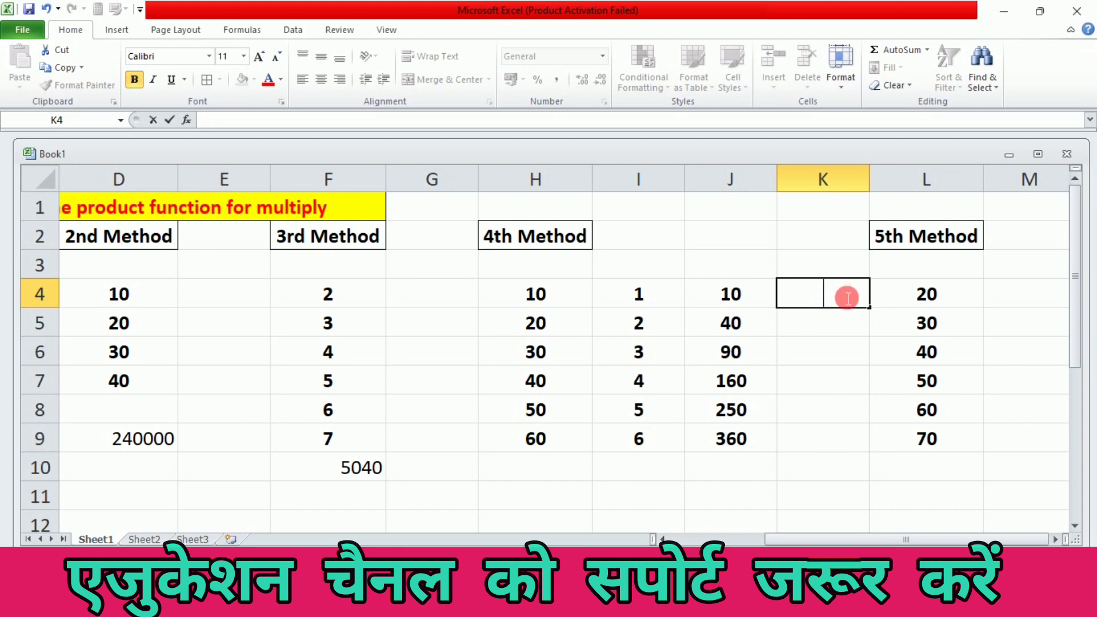
left_click(818, 401)
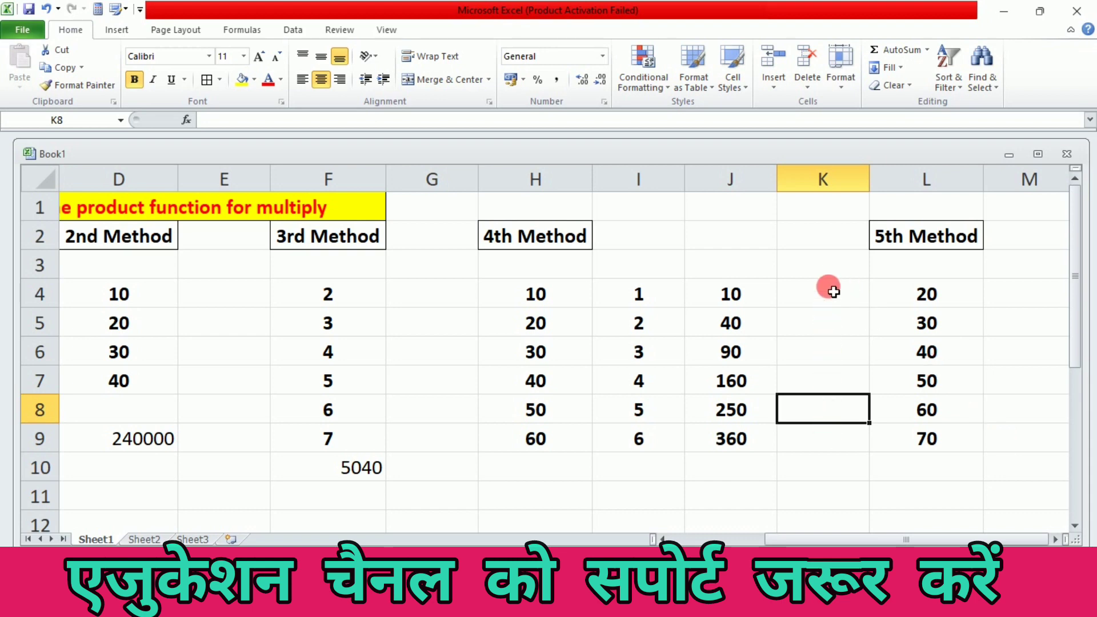
left_click(1004, 301)
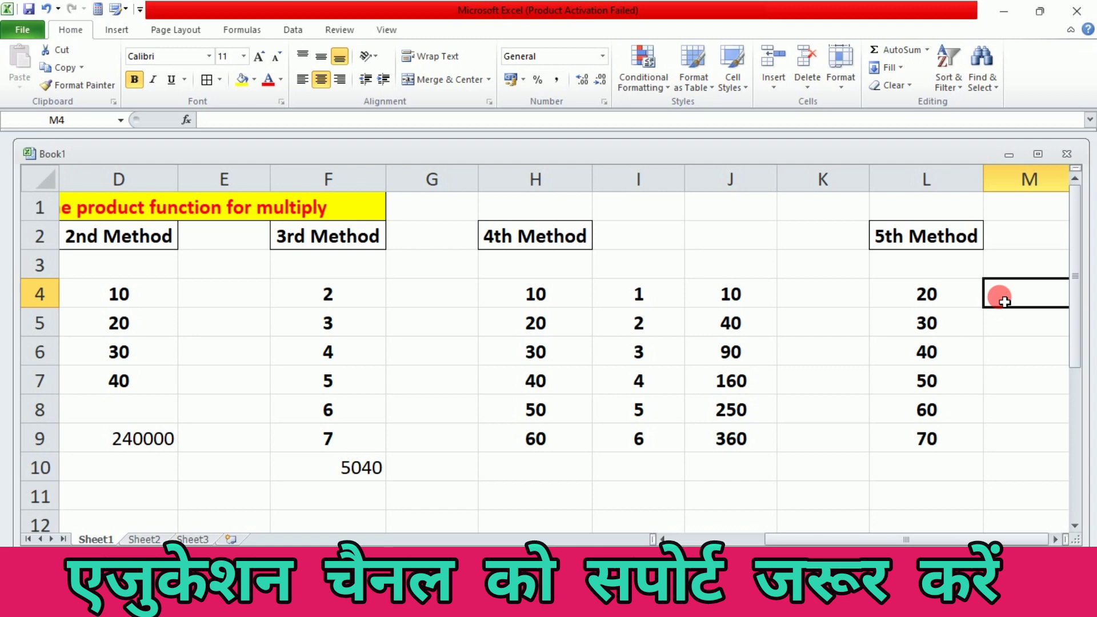
- Enter =L4*$J$4 in M4, locking J4 as an absolute reference
type("=")
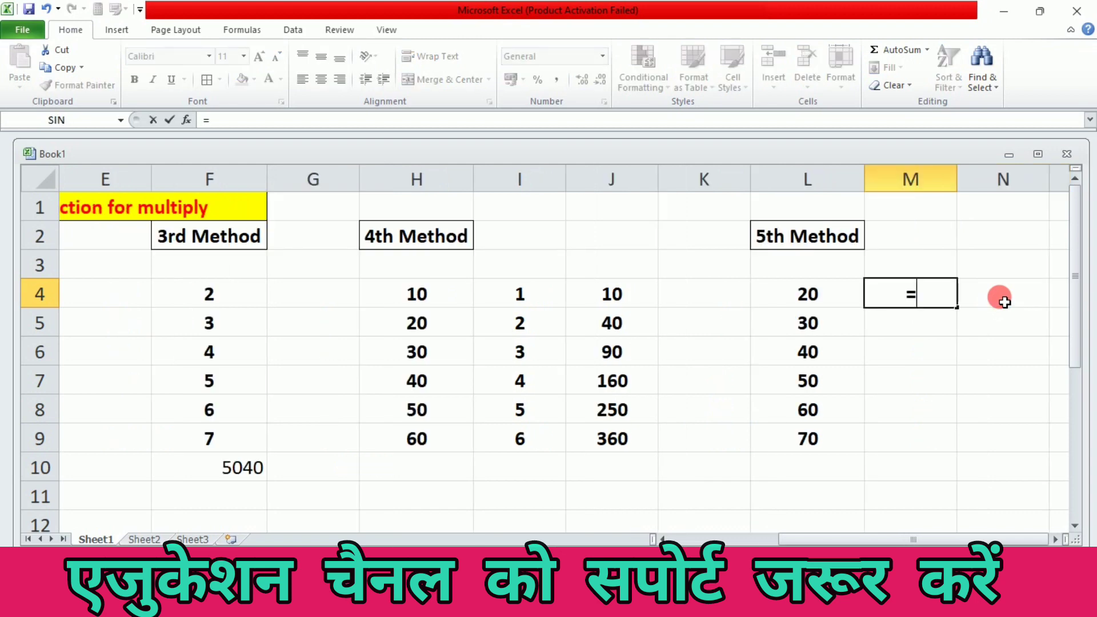
left_click(788, 294)
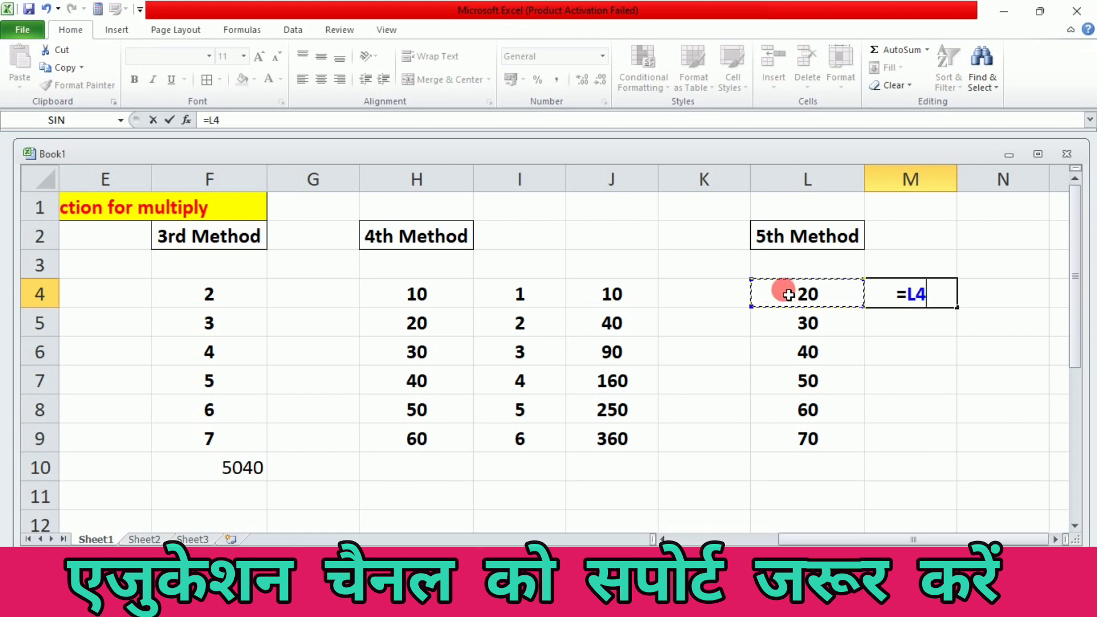
type("*")
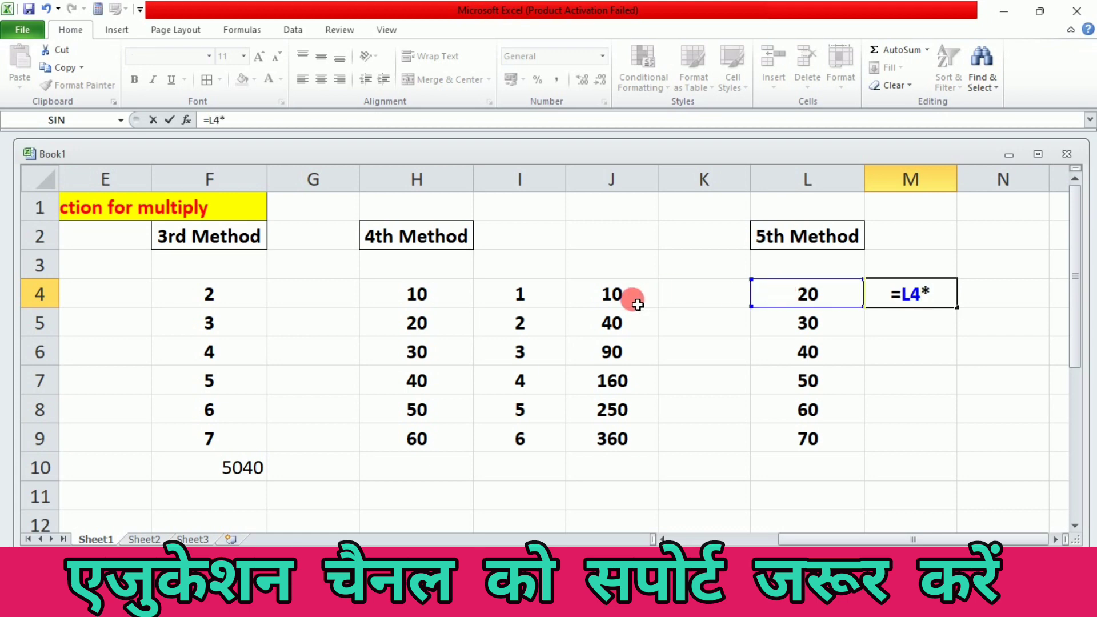
left_click(634, 299)
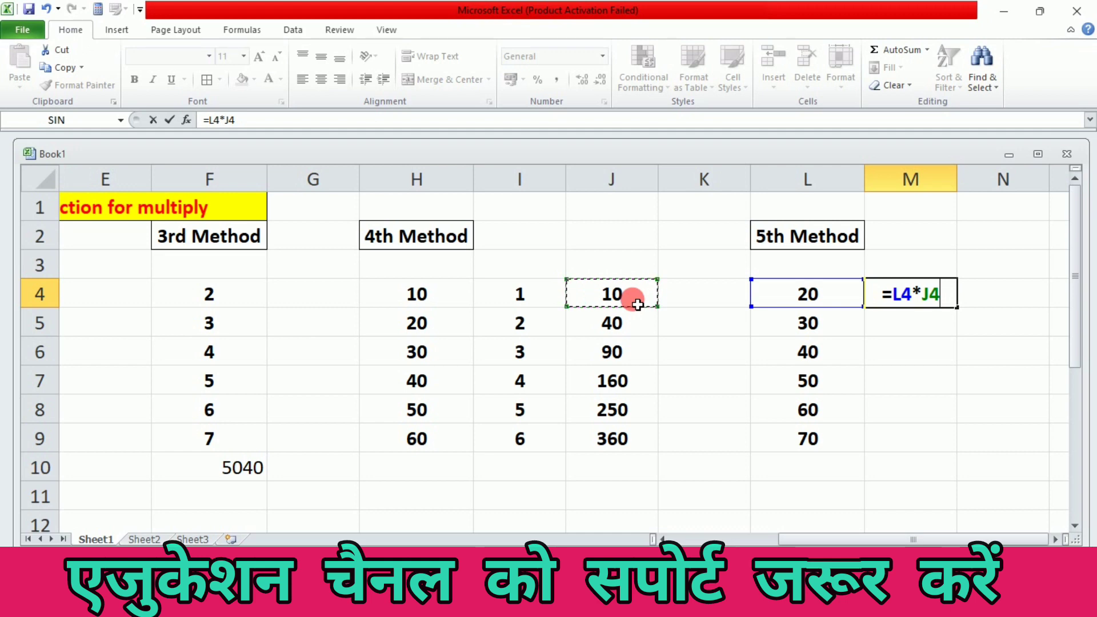
key("F4")
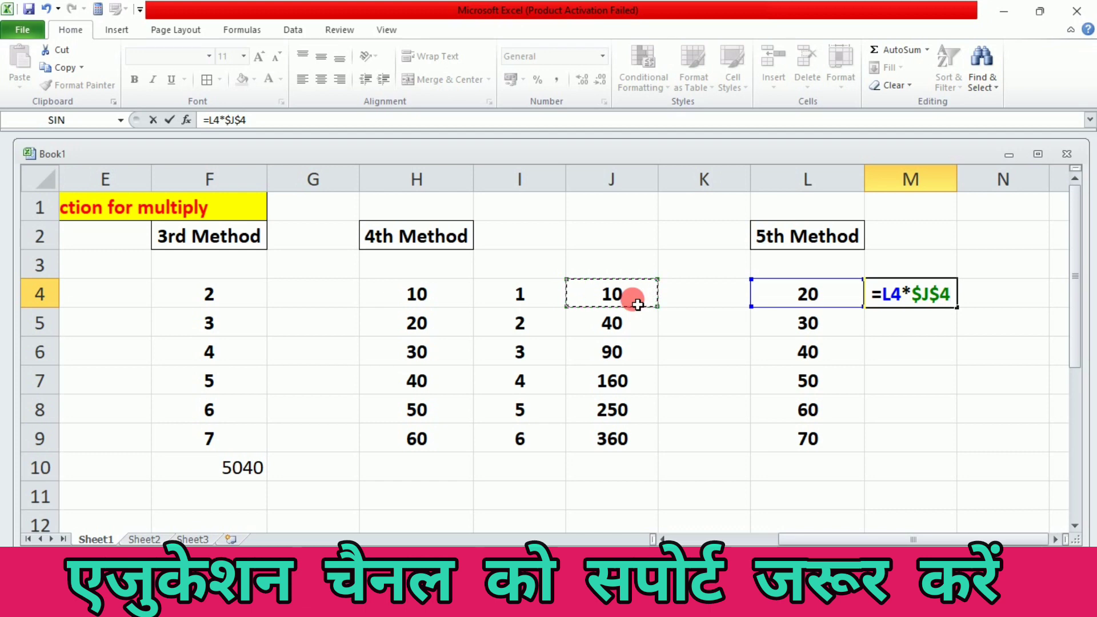
key("Return")
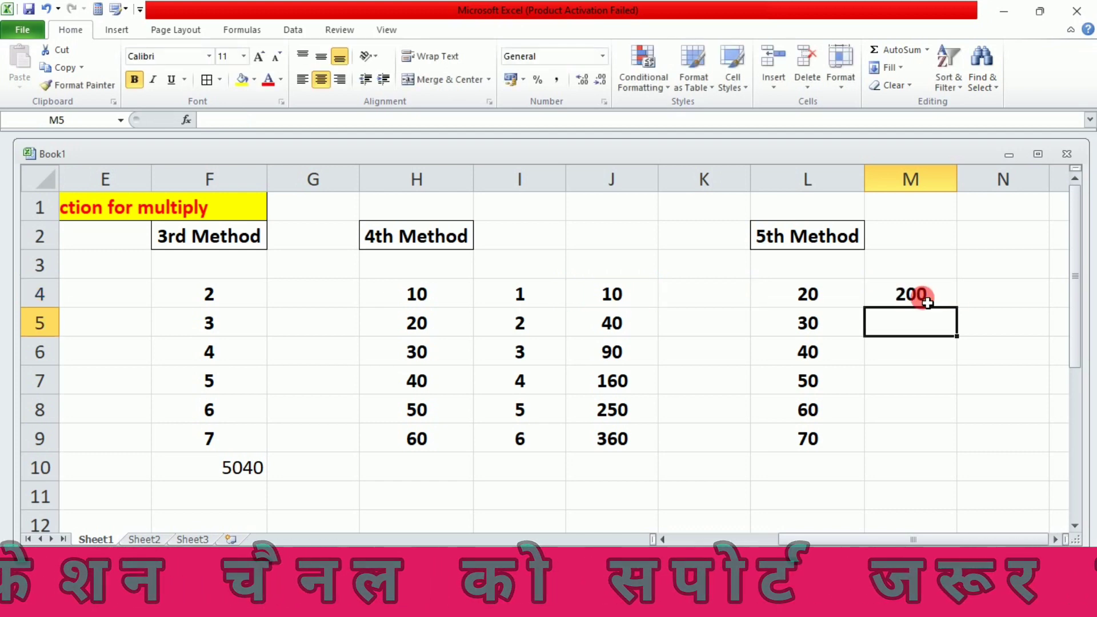
- Fill the M4 formula down to M9, showing 200 through 700
left_click(926, 300)
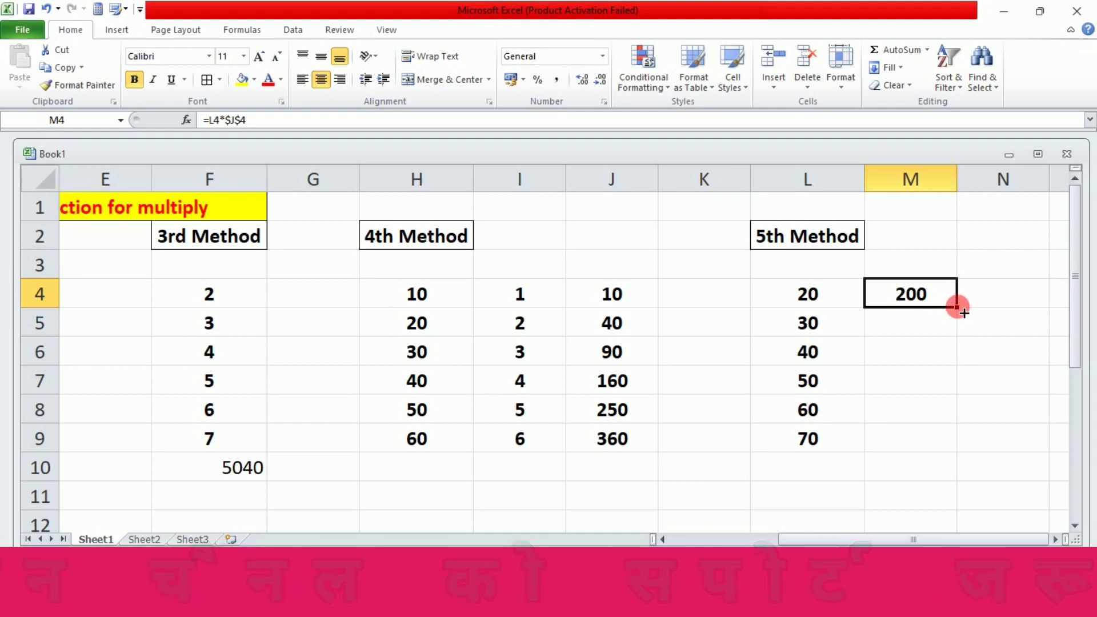
left_click_drag(962, 311, 959, 456)
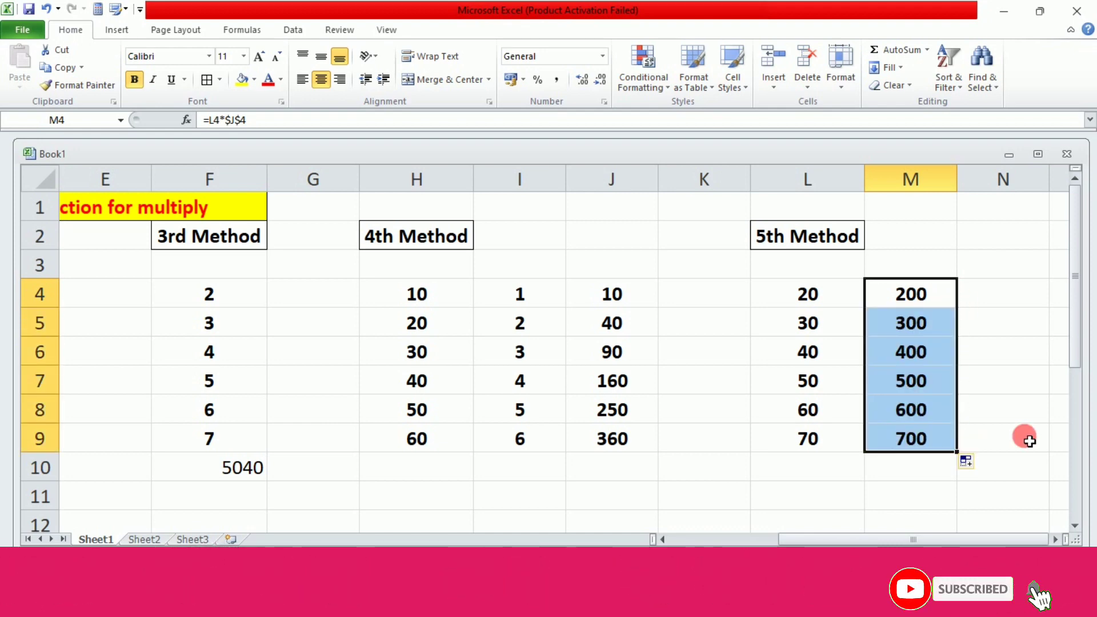
left_click(1005, 437)
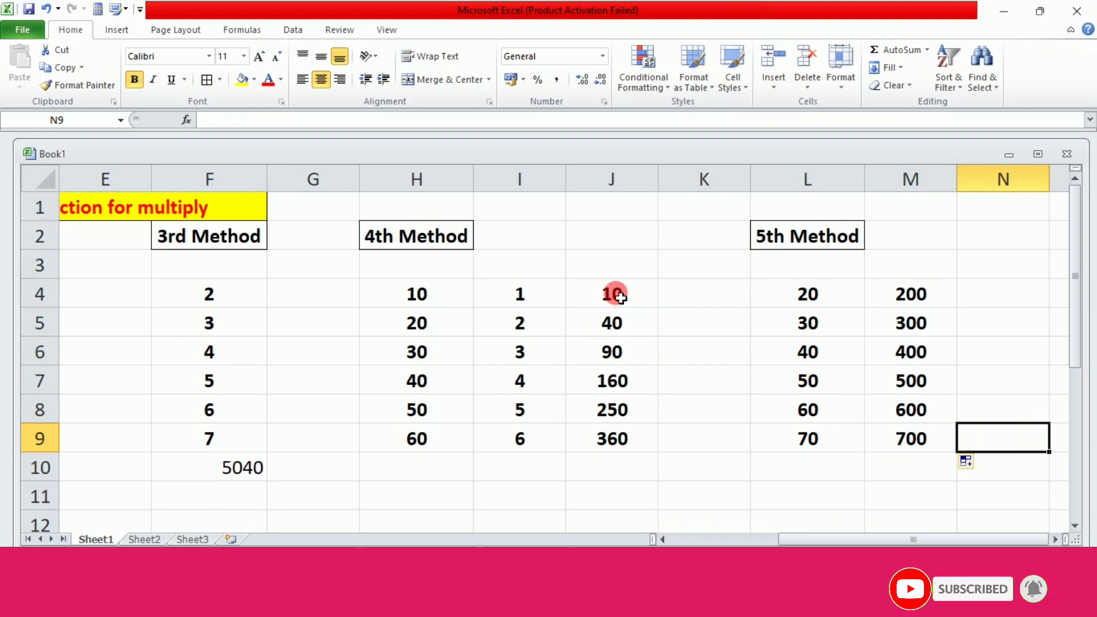